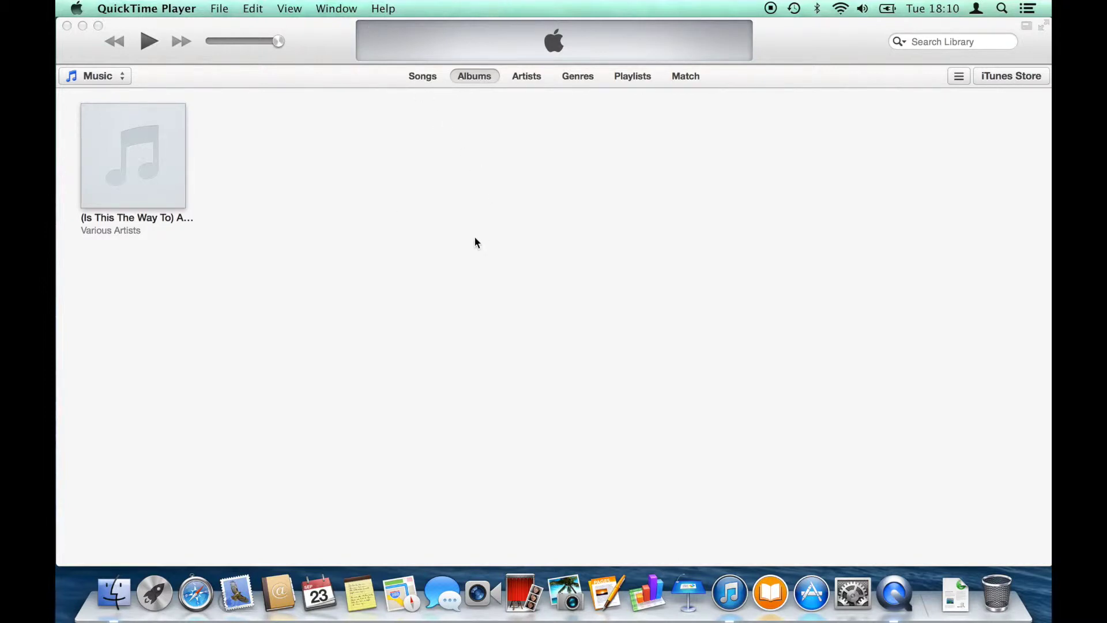
Step: Show the Documents folder with Comic2.mov in Finder, then move it aside to uncover iTunes
click(113, 593)
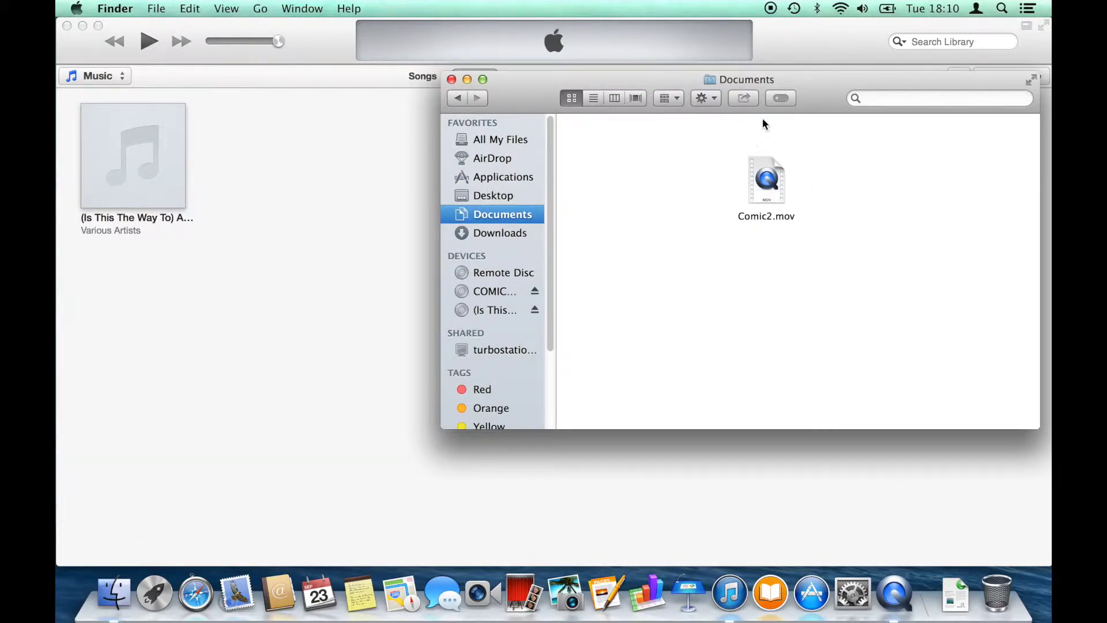
drag(670, 90, 681, 113)
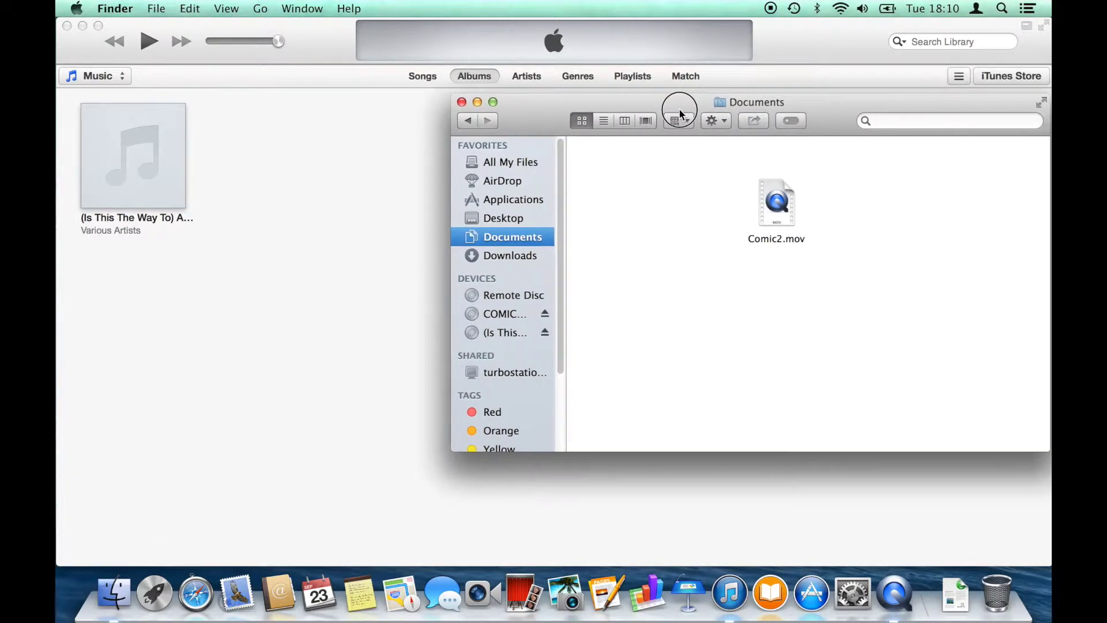
click(333, 222)
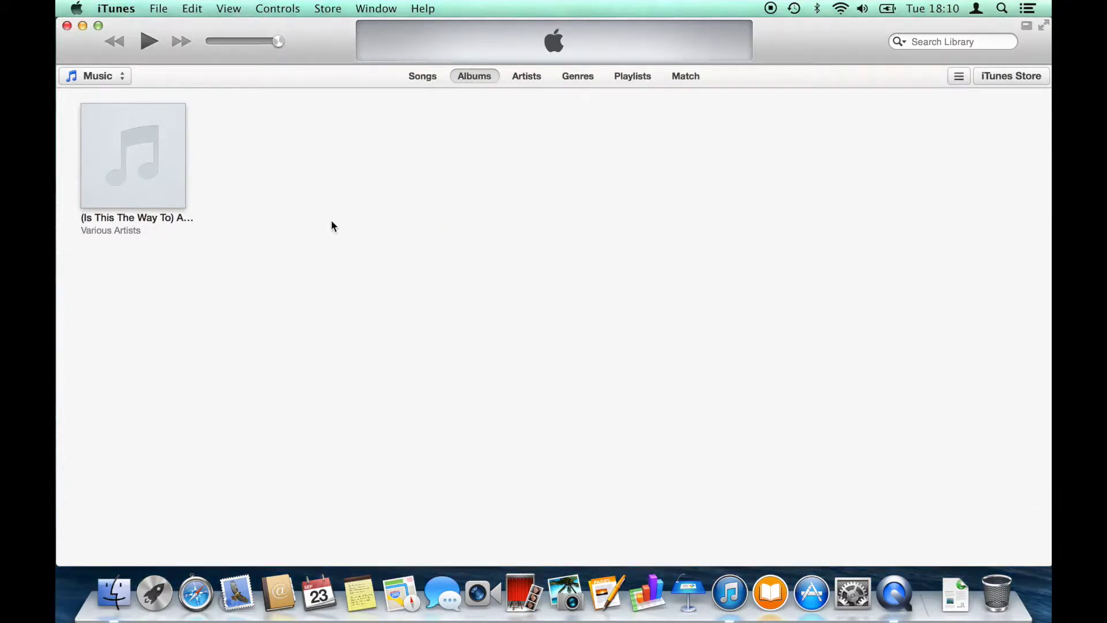
Step: Confirm in Advanced preferences that files are copied into the iTunes Media folder, changing nothing
click(119, 7)
click(137, 52)
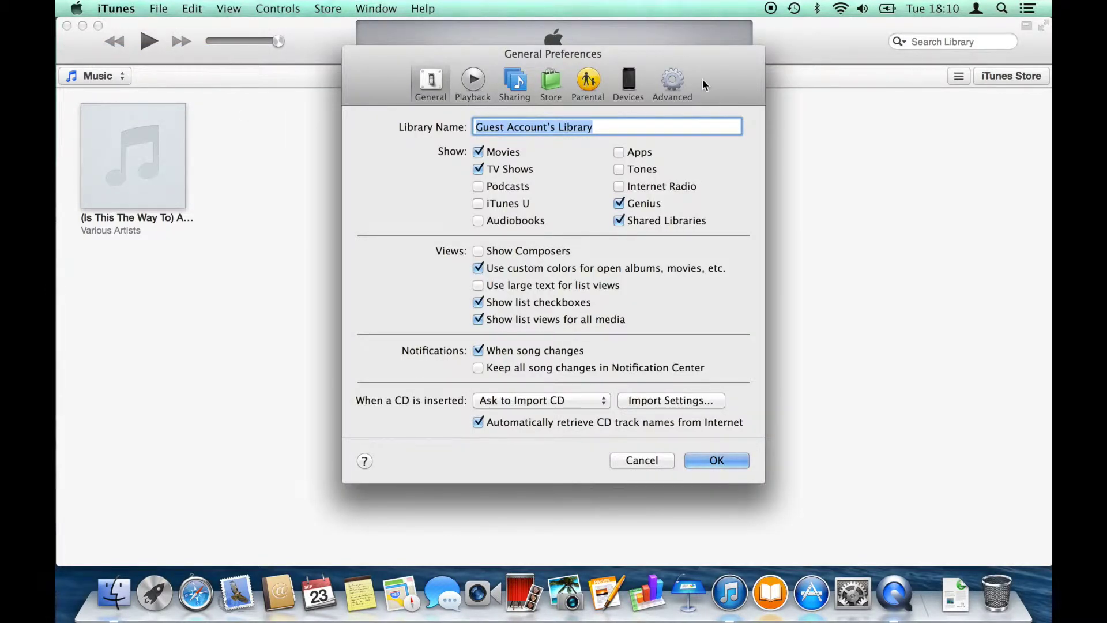
click(674, 84)
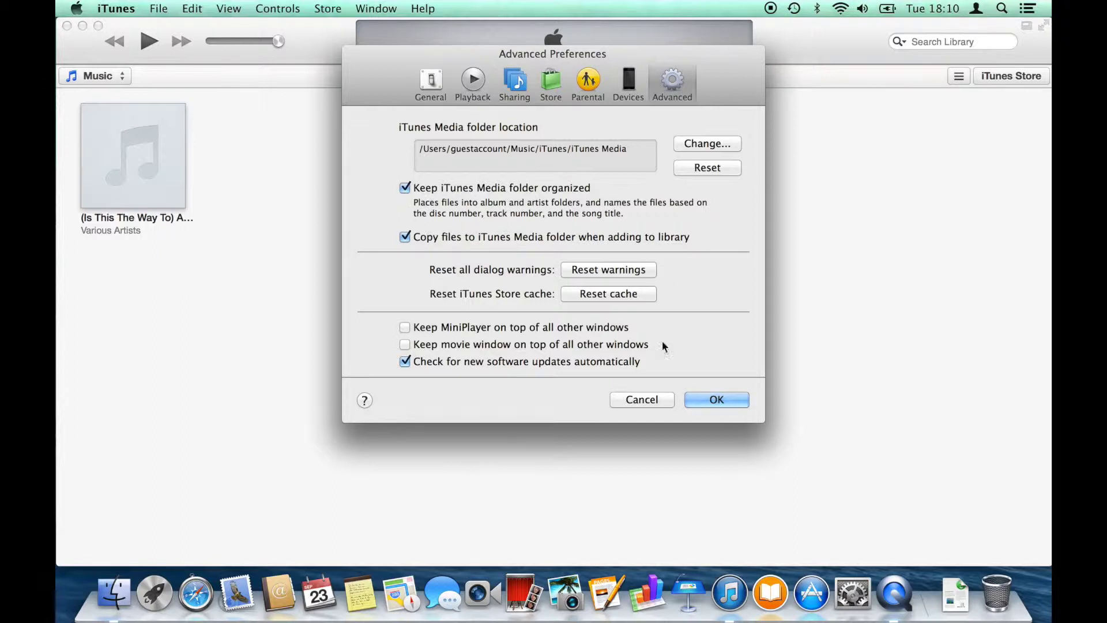
click(706, 403)
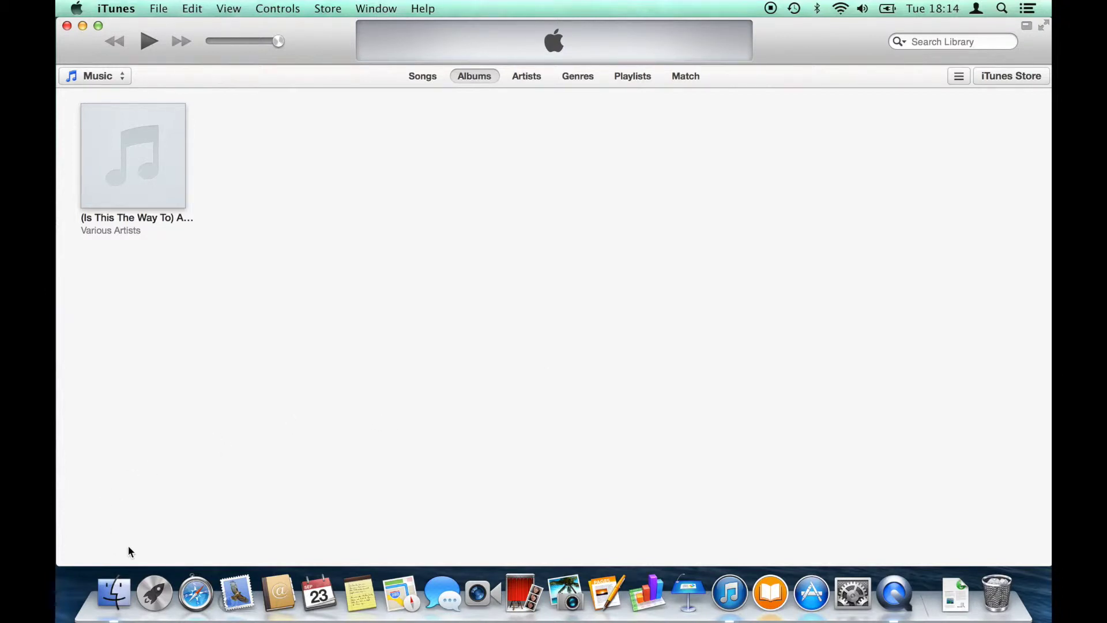
Step: Bring the Finder Documents window holding Comic2.mov back in front of iTunes
click(113, 588)
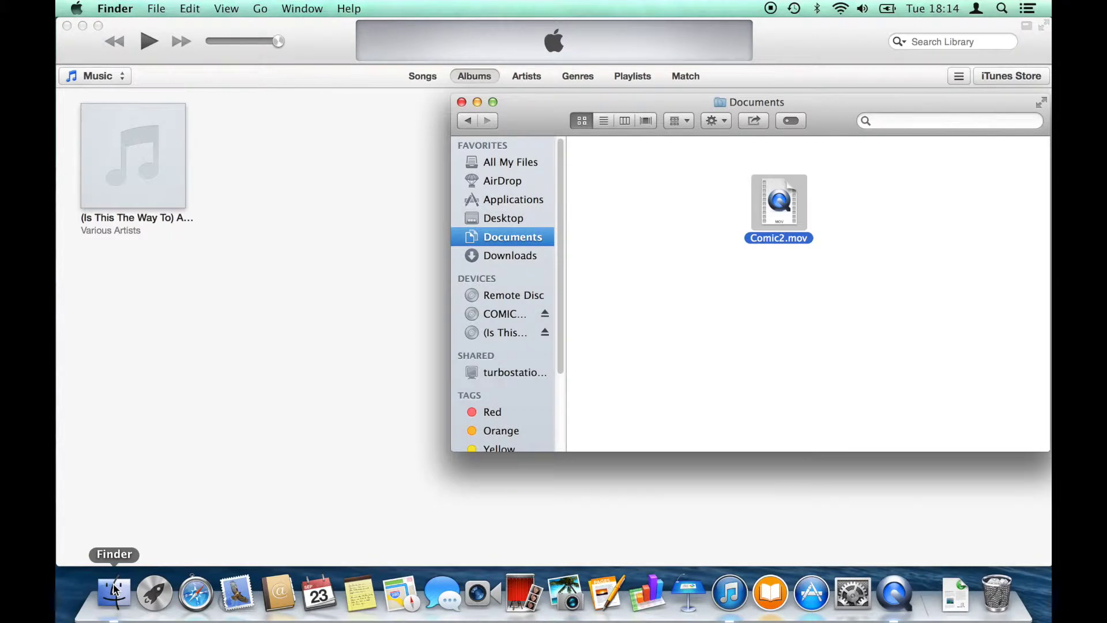
Step: Convert Comic2.mov in QuickTime Player and save it to Documents as Comic2 (Converted)
double_click(780, 218)
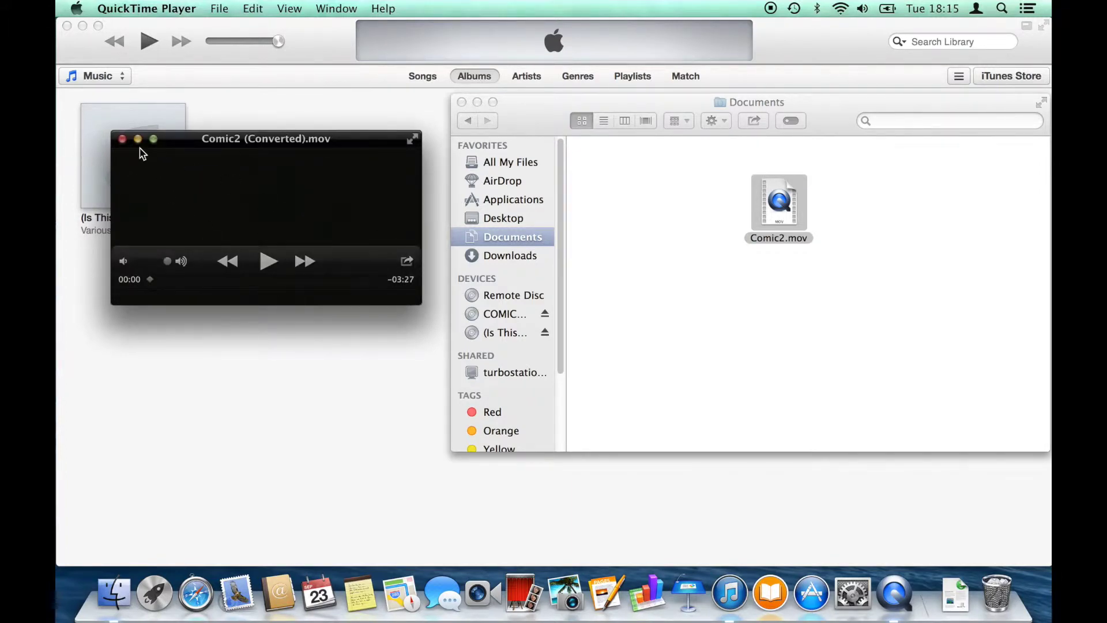
click(123, 139)
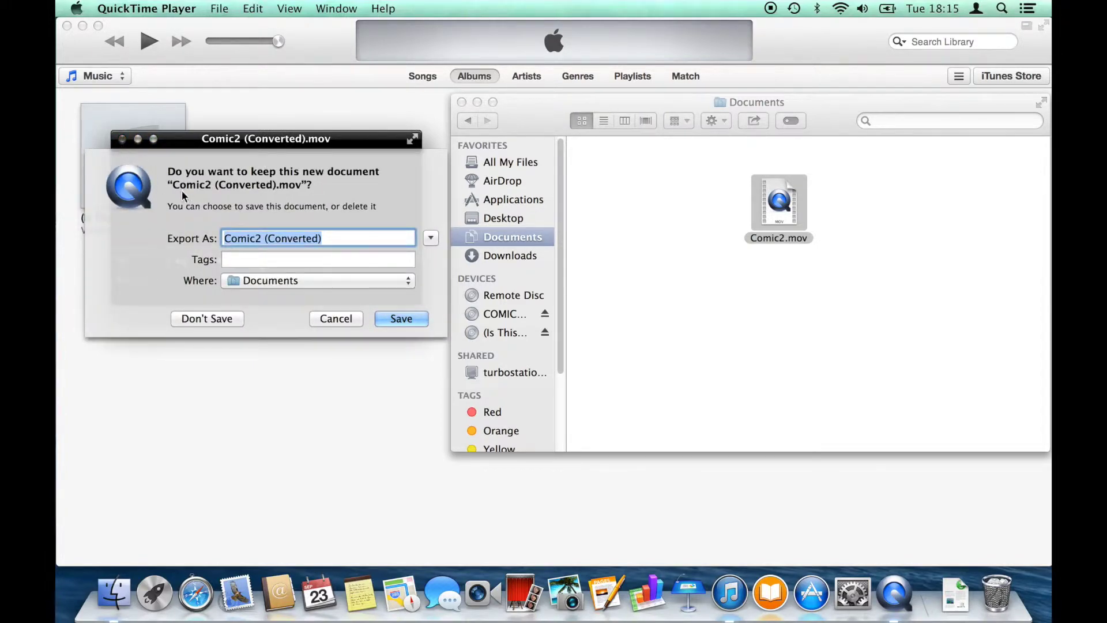
click(329, 238)
triple_click(312, 245)
click(411, 319)
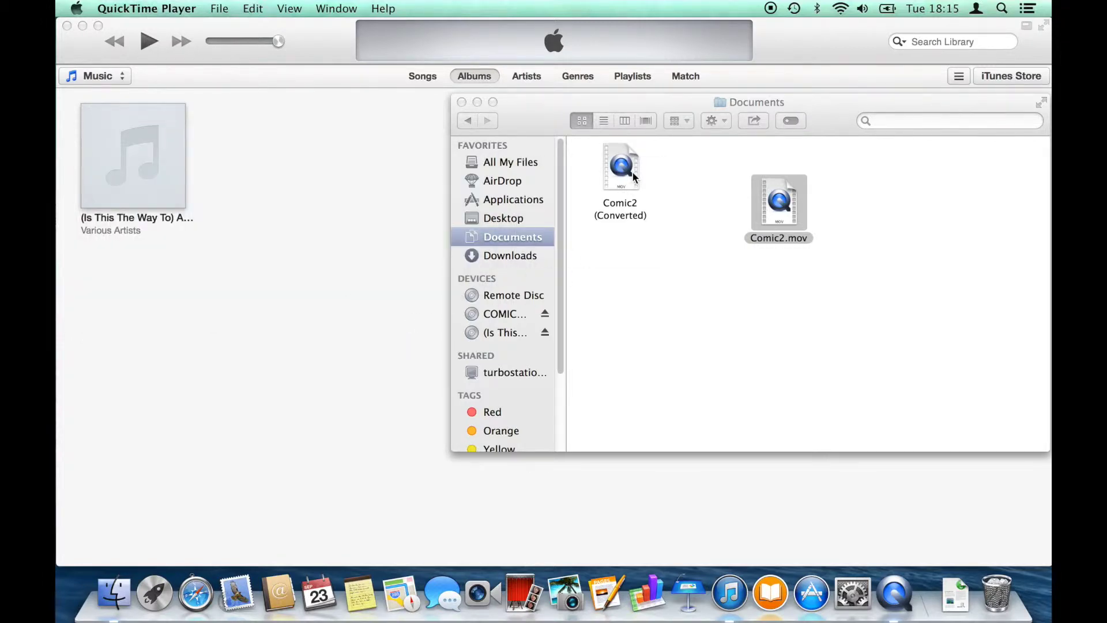
click(613, 200)
Step: Drag Comic2 (Converted) from the Documents window into the iTunes library
click(673, 292)
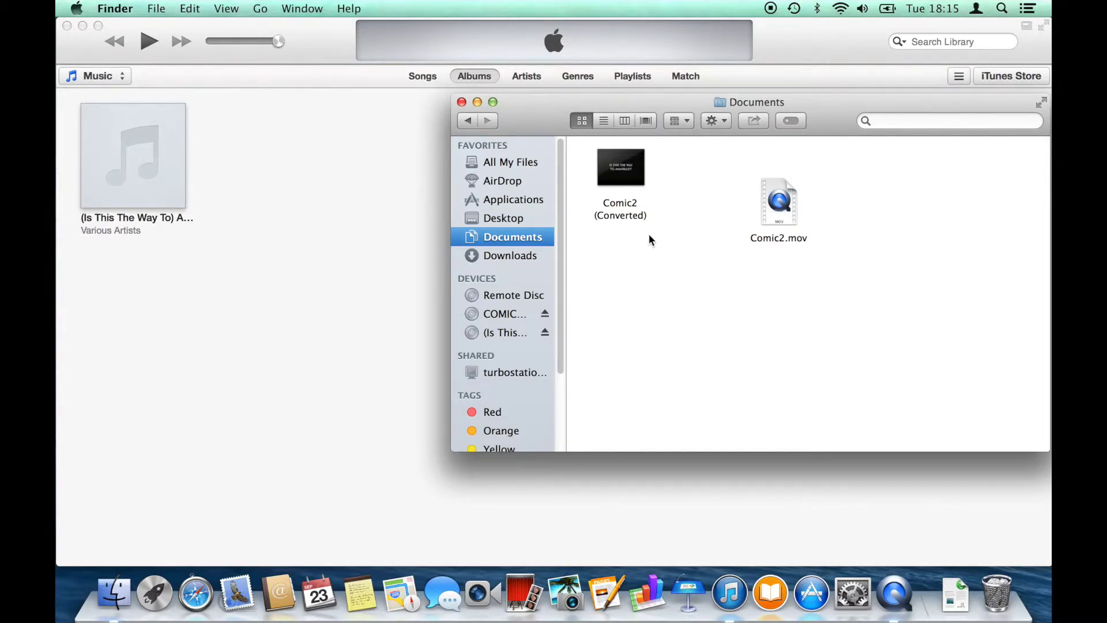
drag(637, 181, 335, 215)
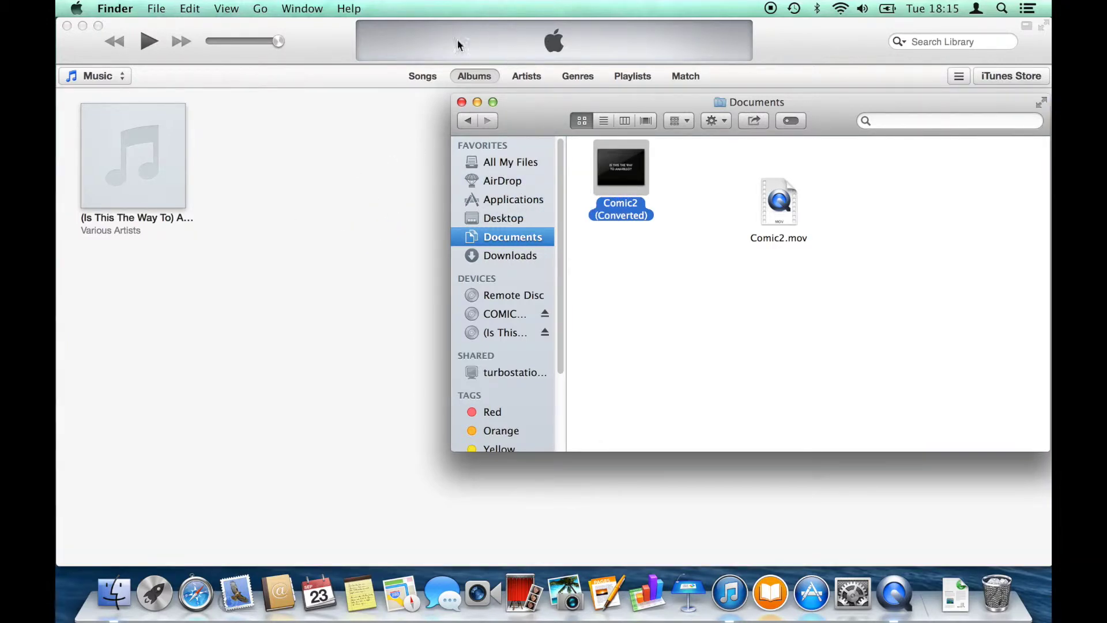
click(349, 172)
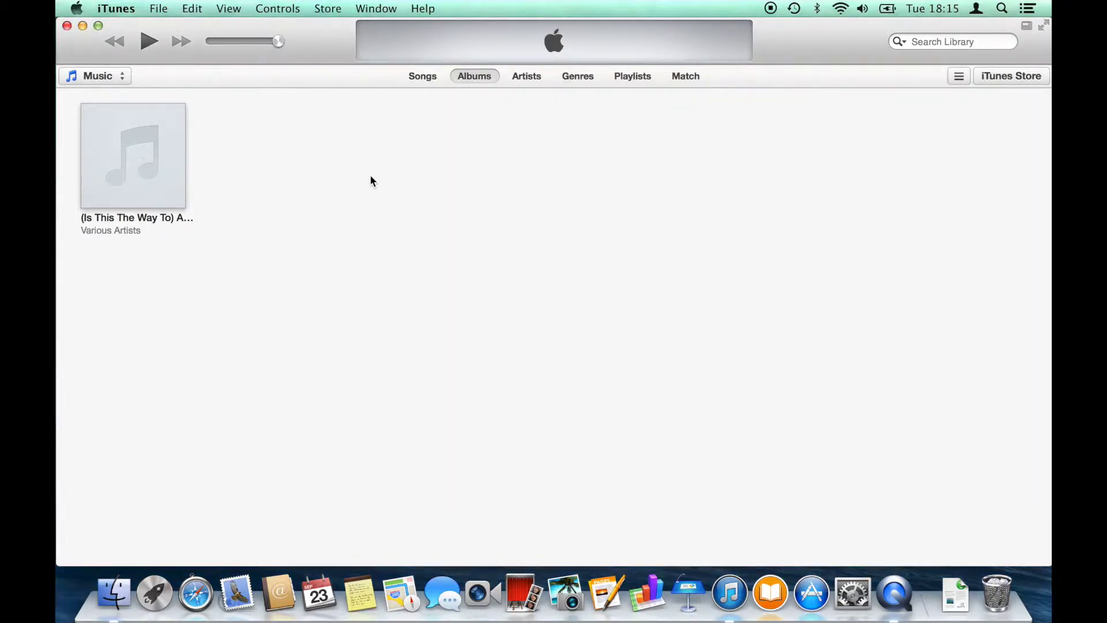
Step: Review the Amarillo album's three tracks, then bring up the media library list
click(117, 165)
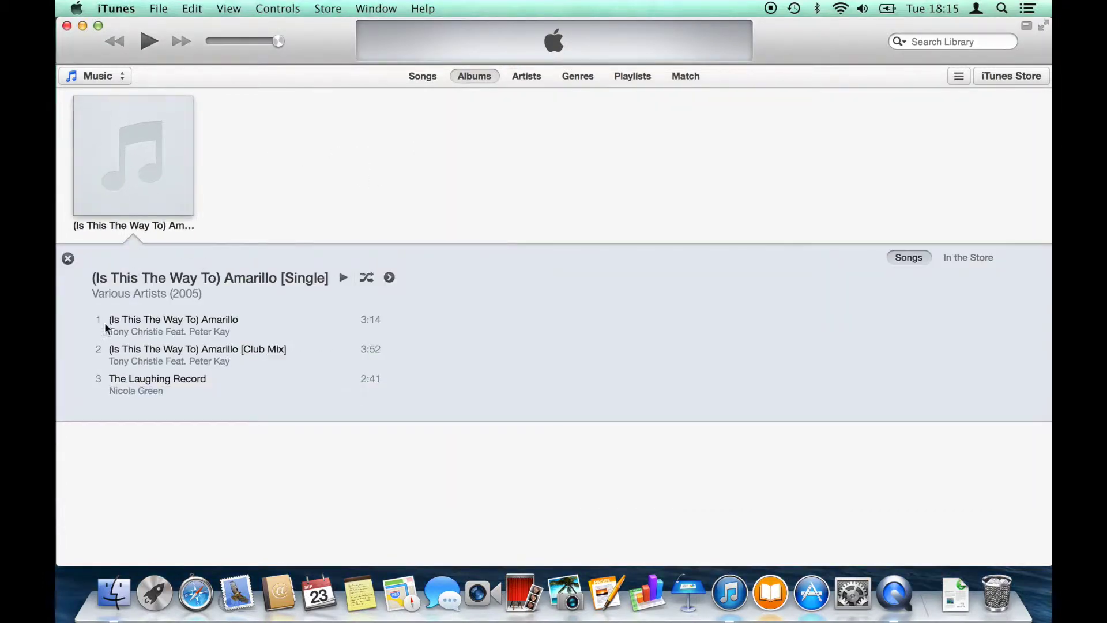
click(68, 258)
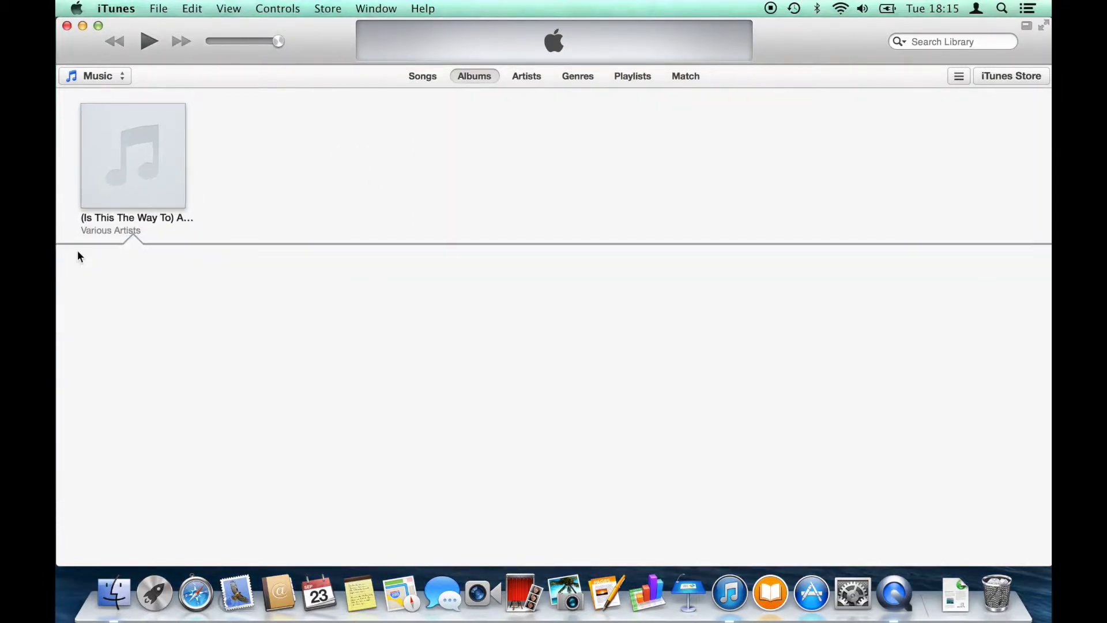
click(122, 172)
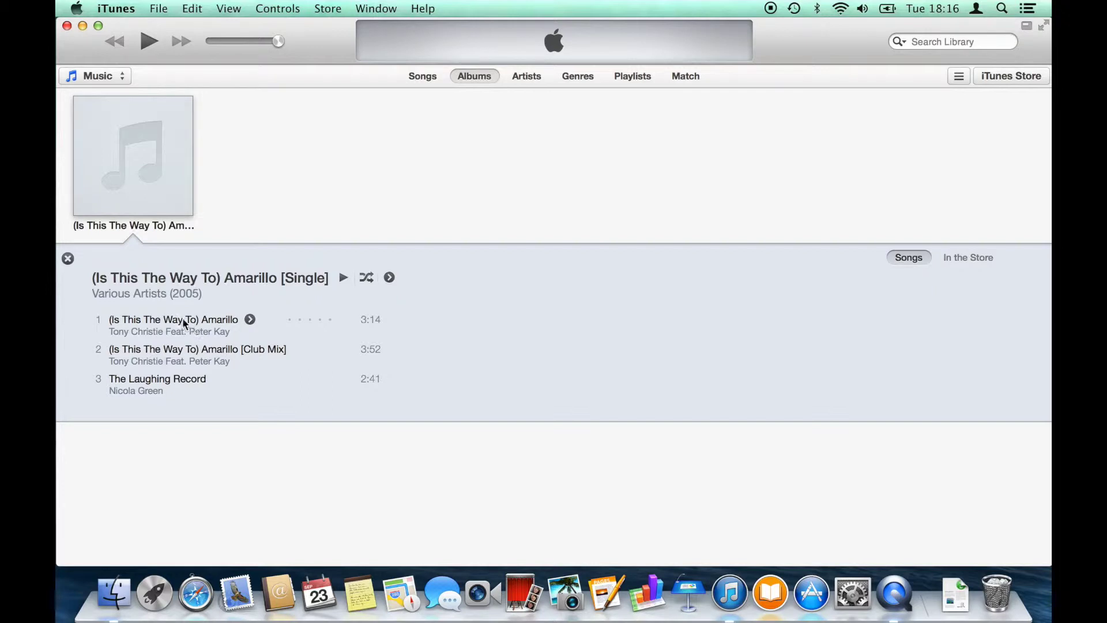
click(68, 259)
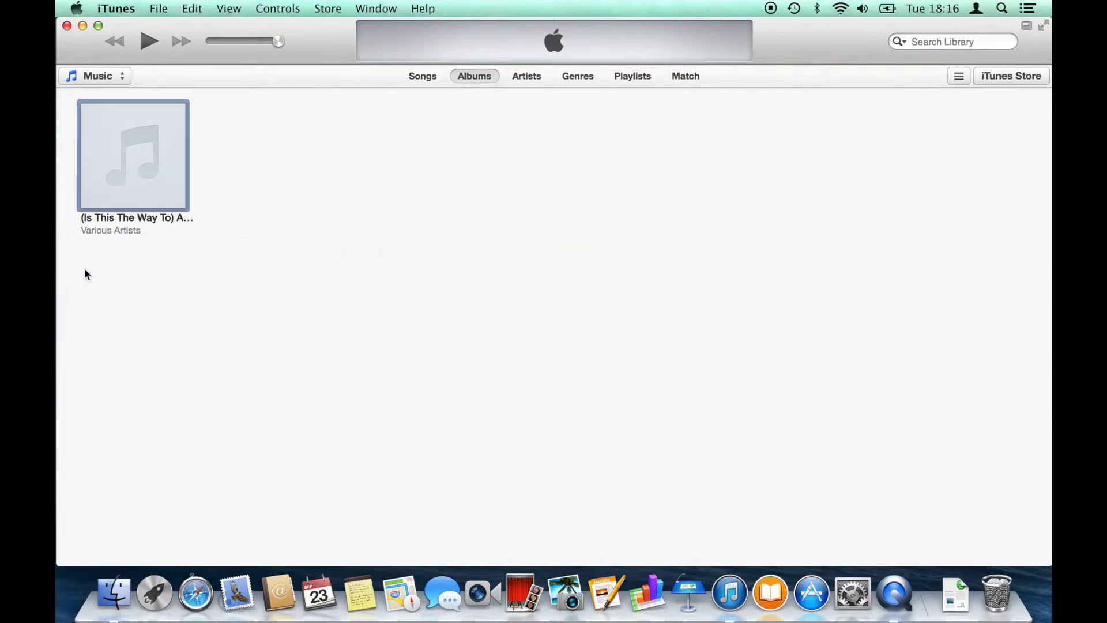
click(109, 77)
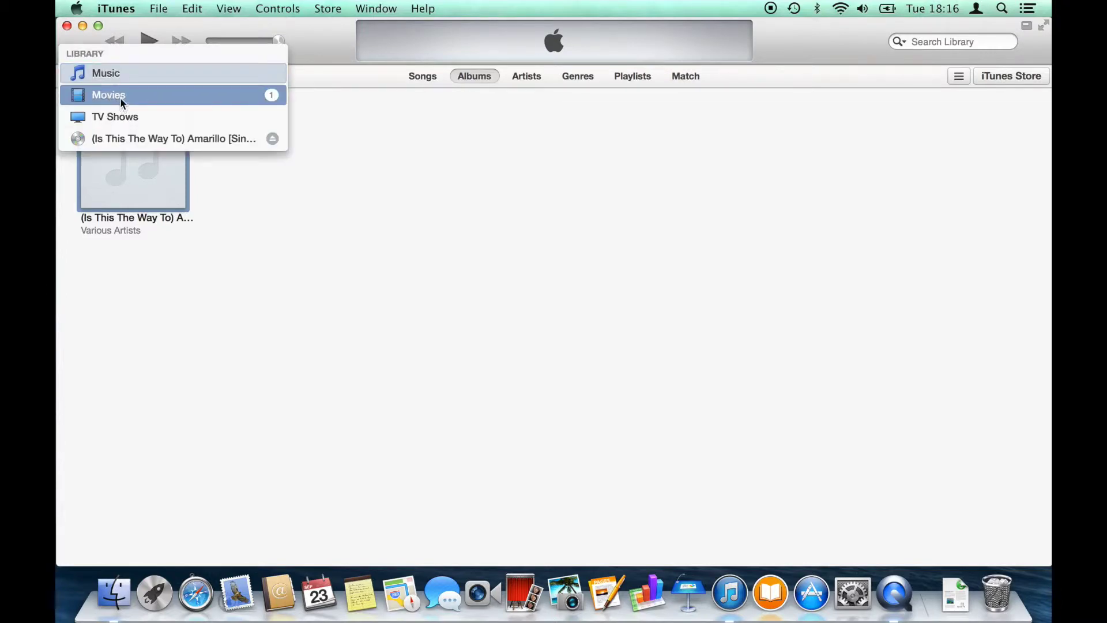
Step: Show the Movies library's Home Videos as a list and select Comic2 (Converted)
click(223, 95)
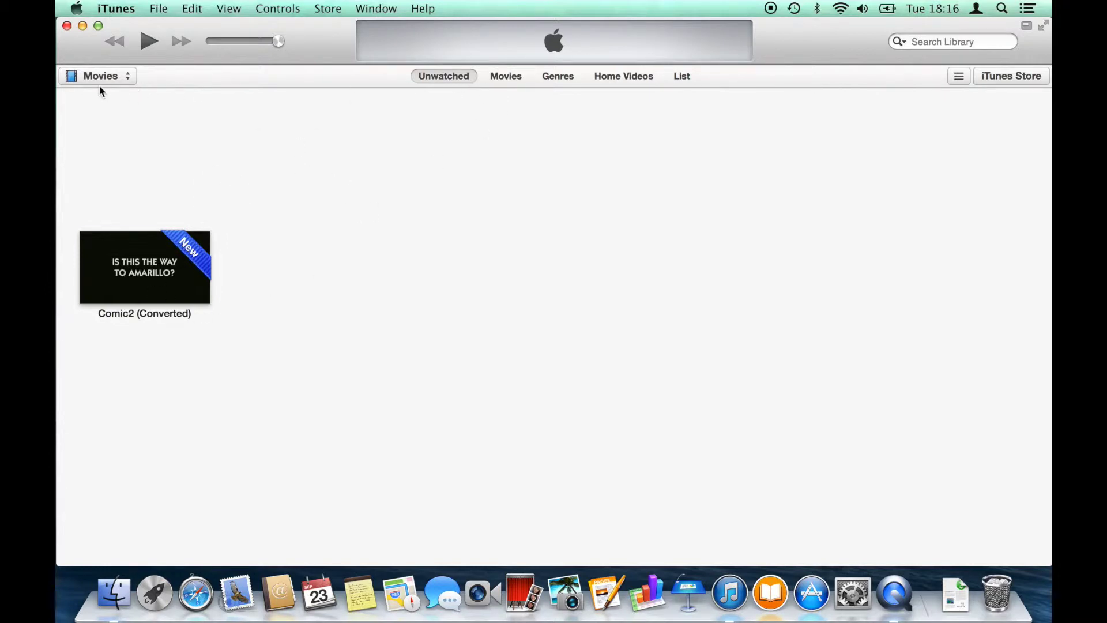
click(521, 77)
click(558, 76)
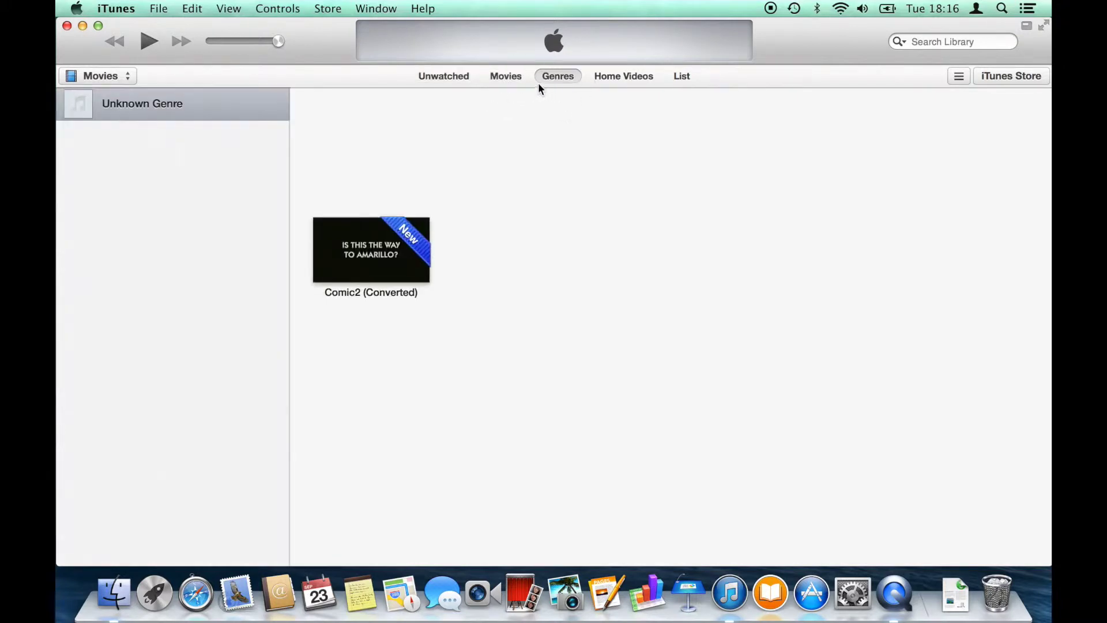
click(623, 87)
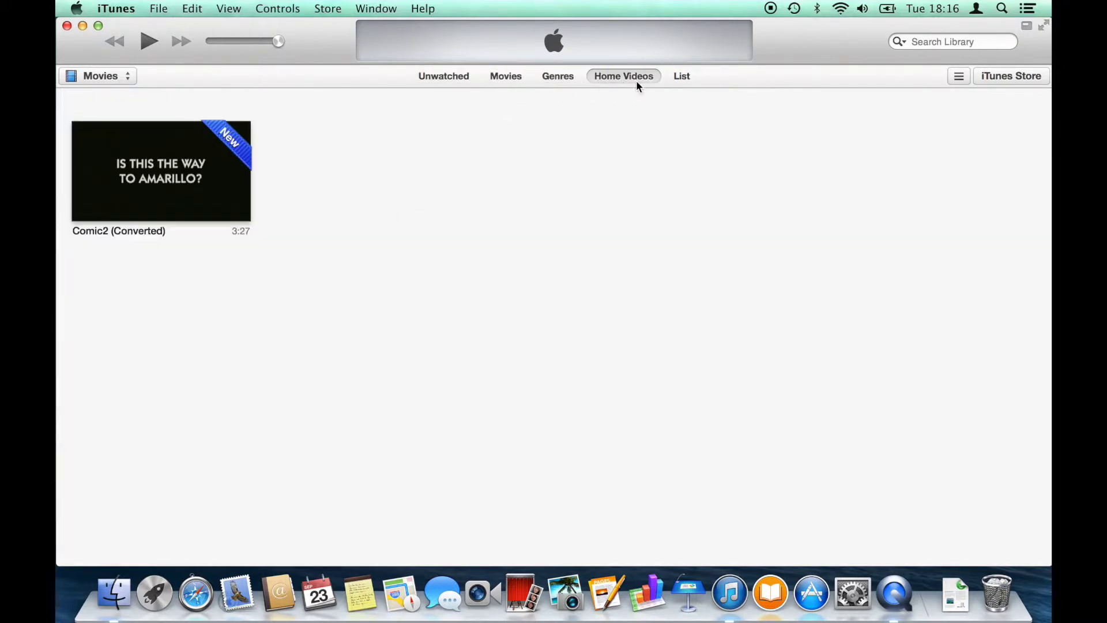
click(685, 77)
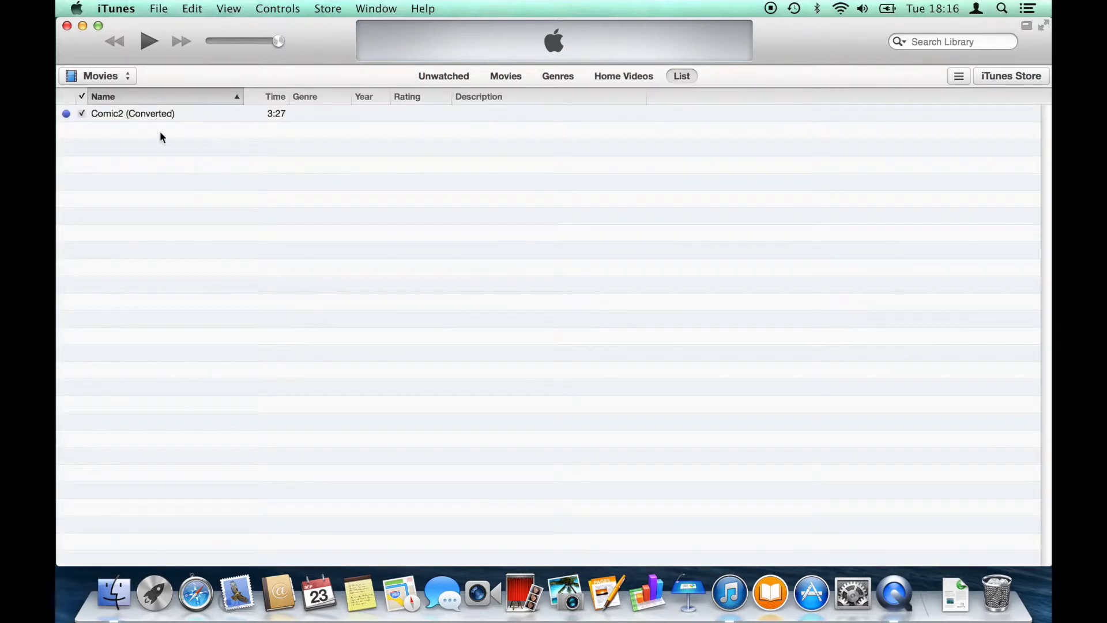
click(202, 114)
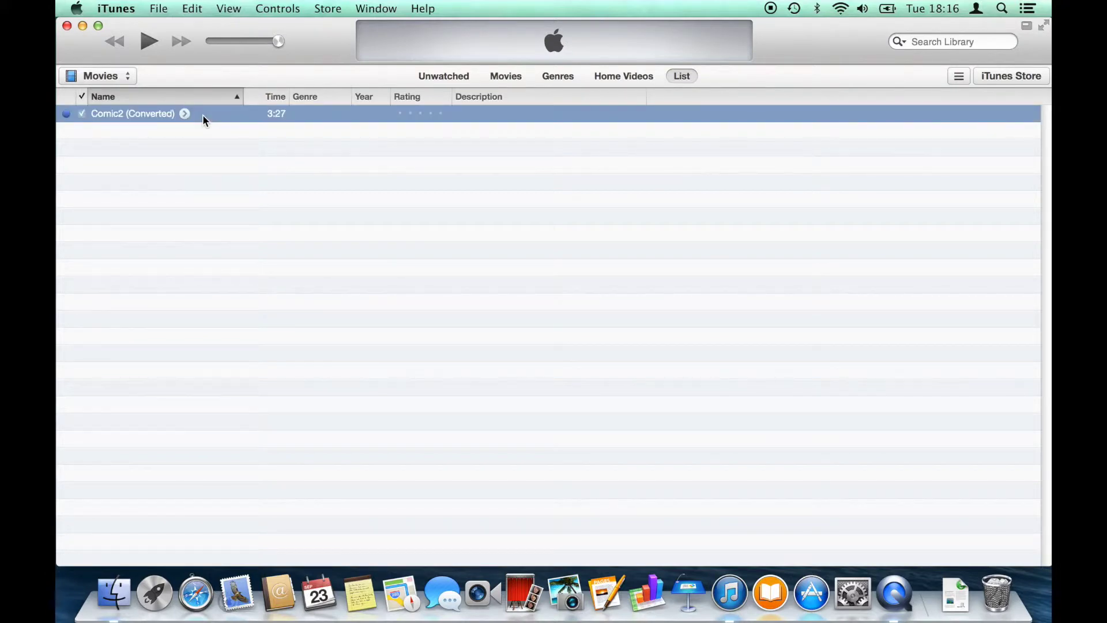
right_click(202, 114)
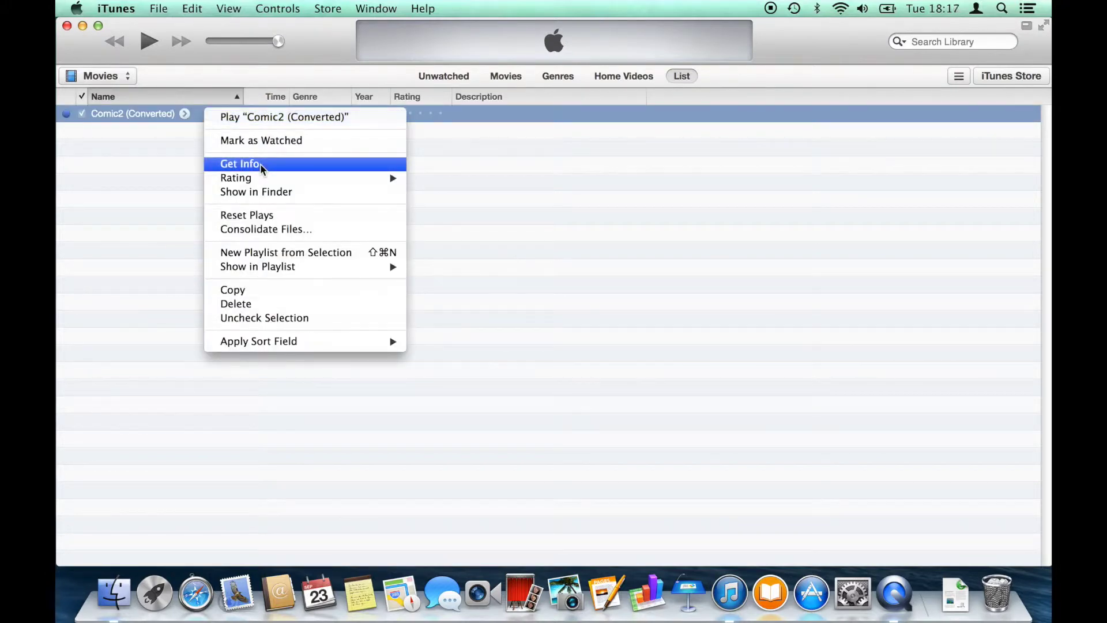
Step: Set Comic2 (Converted)'s media kind to Music Video in its Get Info options
click(260, 163)
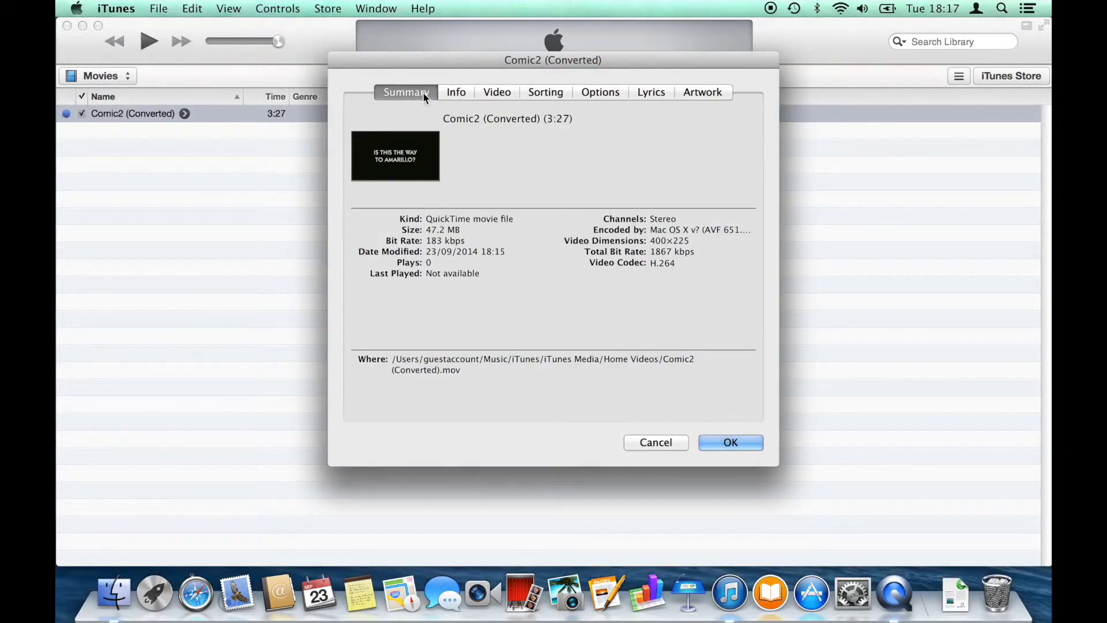
click(607, 95)
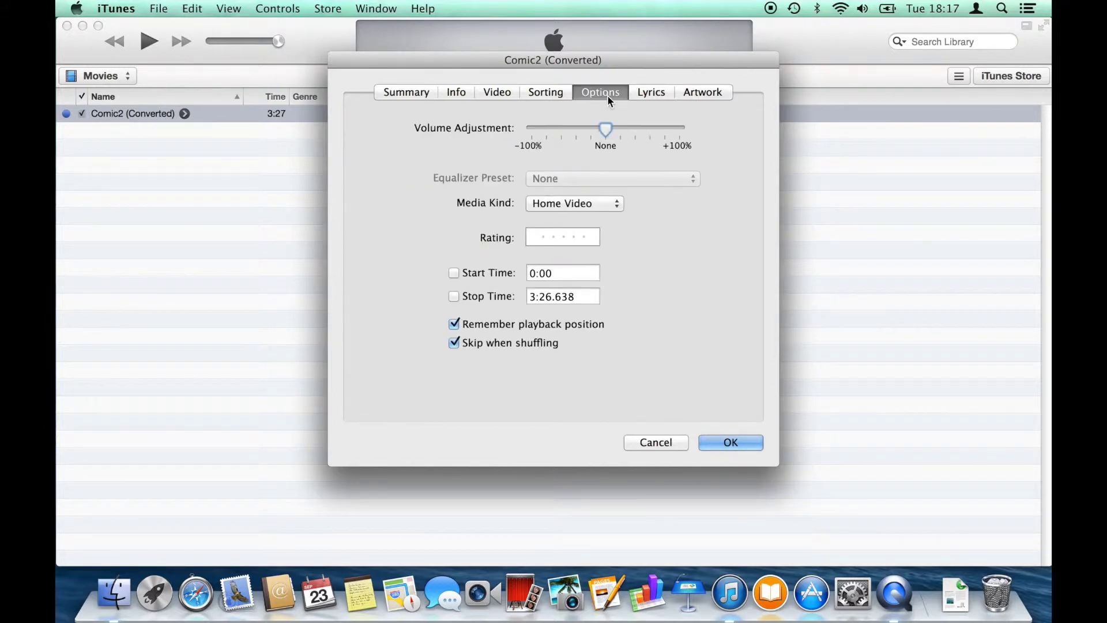
click(555, 203)
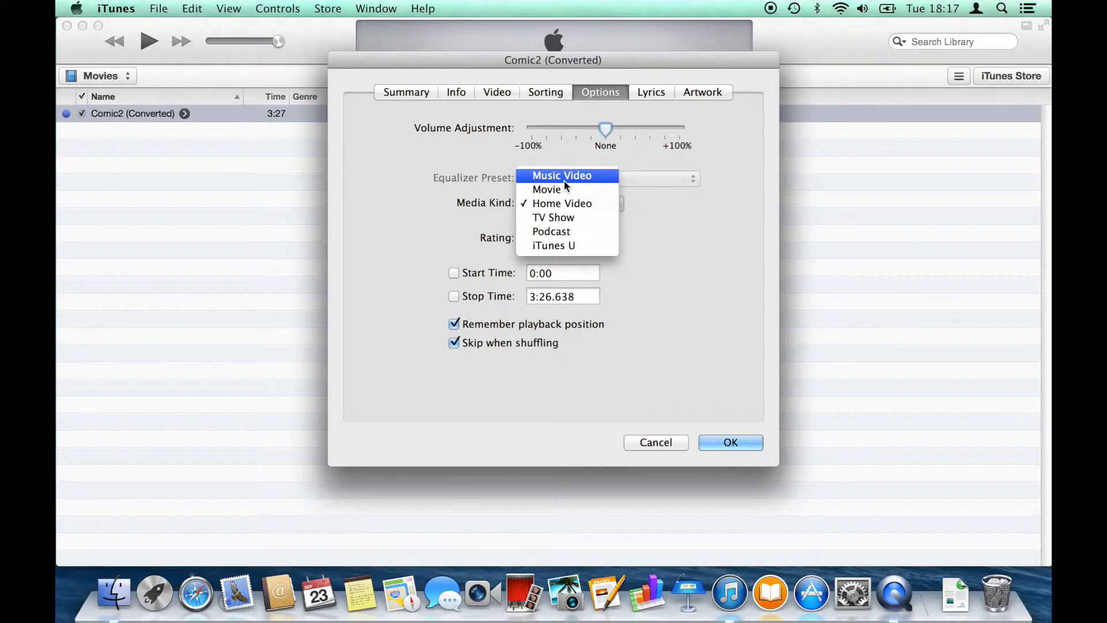
click(564, 180)
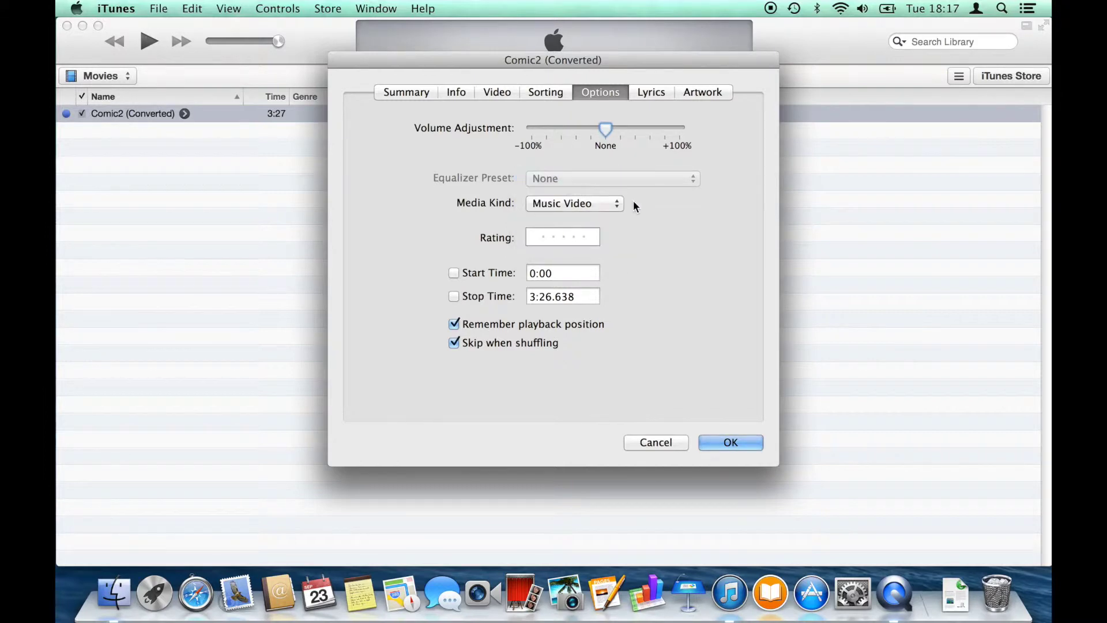
click(743, 441)
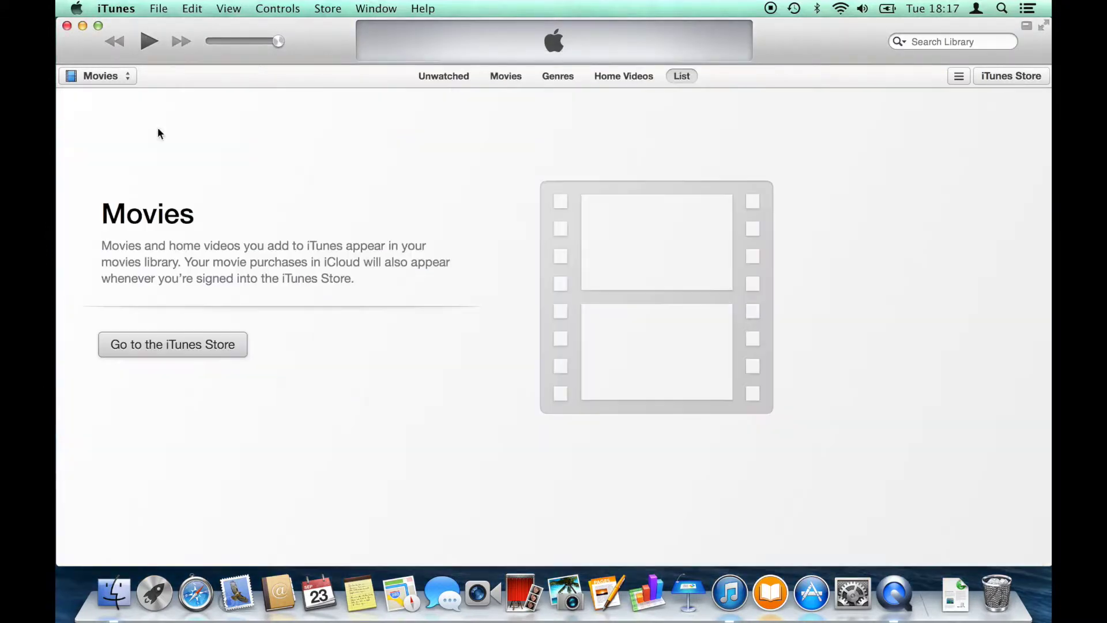
Step: Switch to the Music library, check its Videos view, then show the Albums view
click(105, 77)
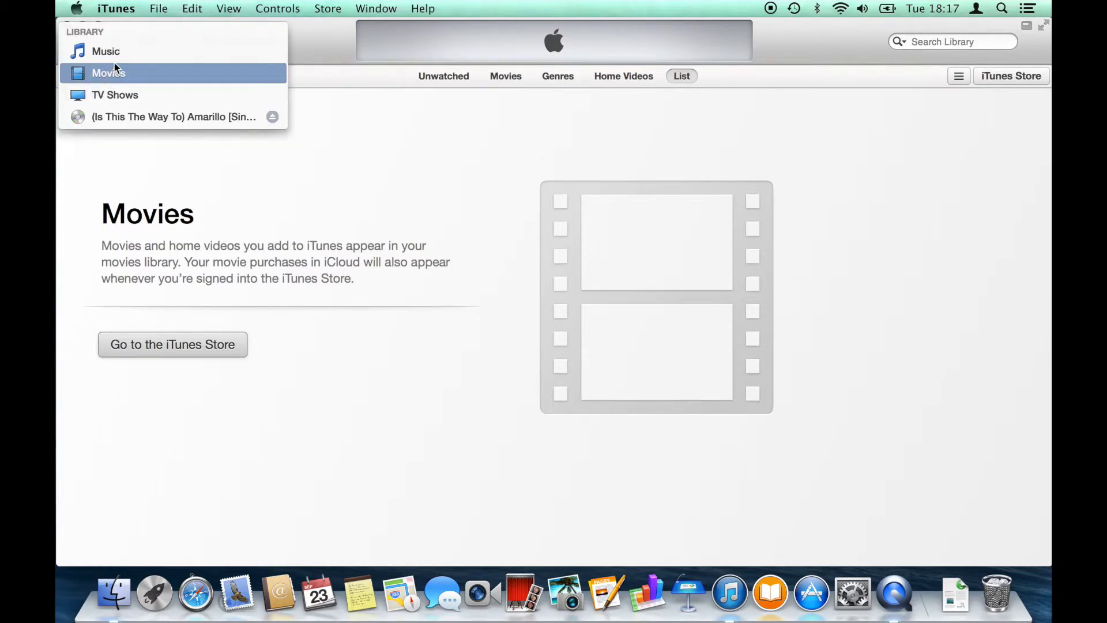
click(109, 52)
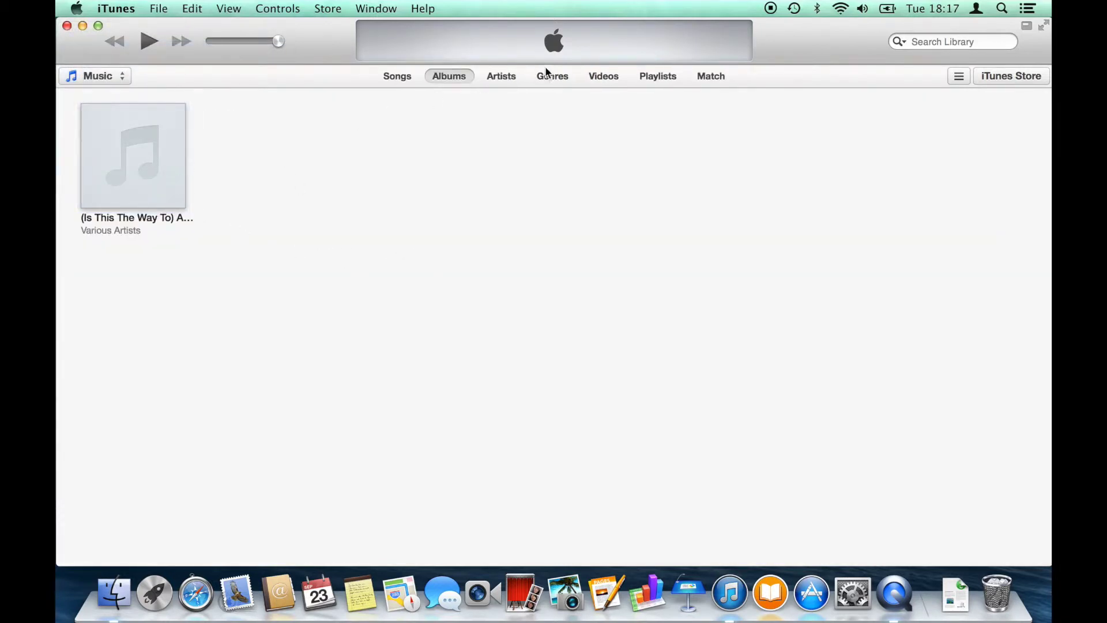
click(603, 78)
mouse_move(133, 175)
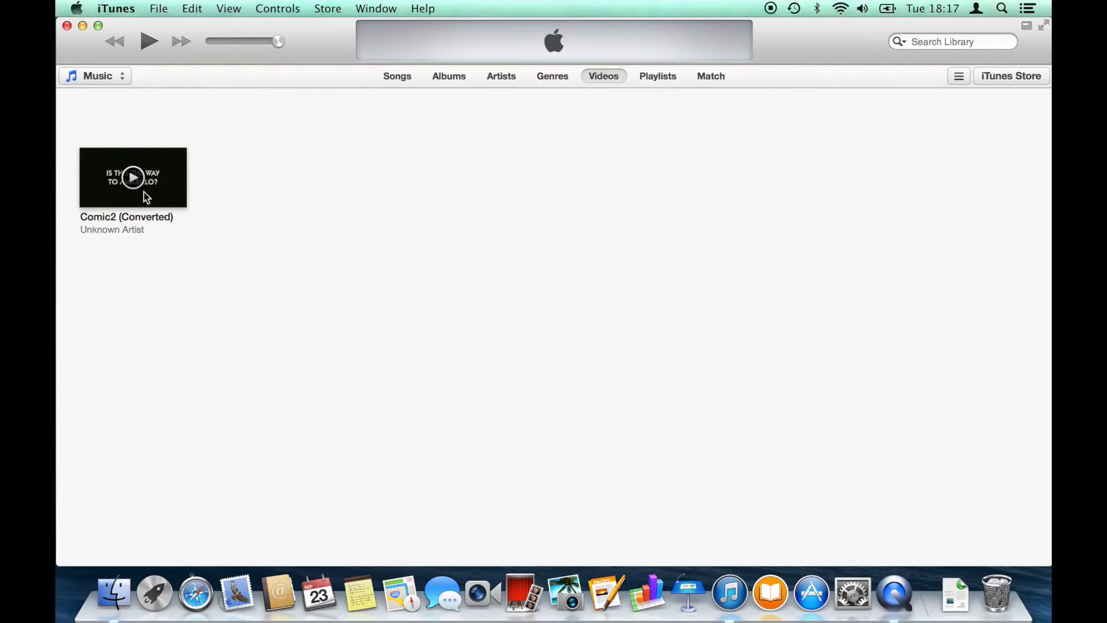
click(453, 80)
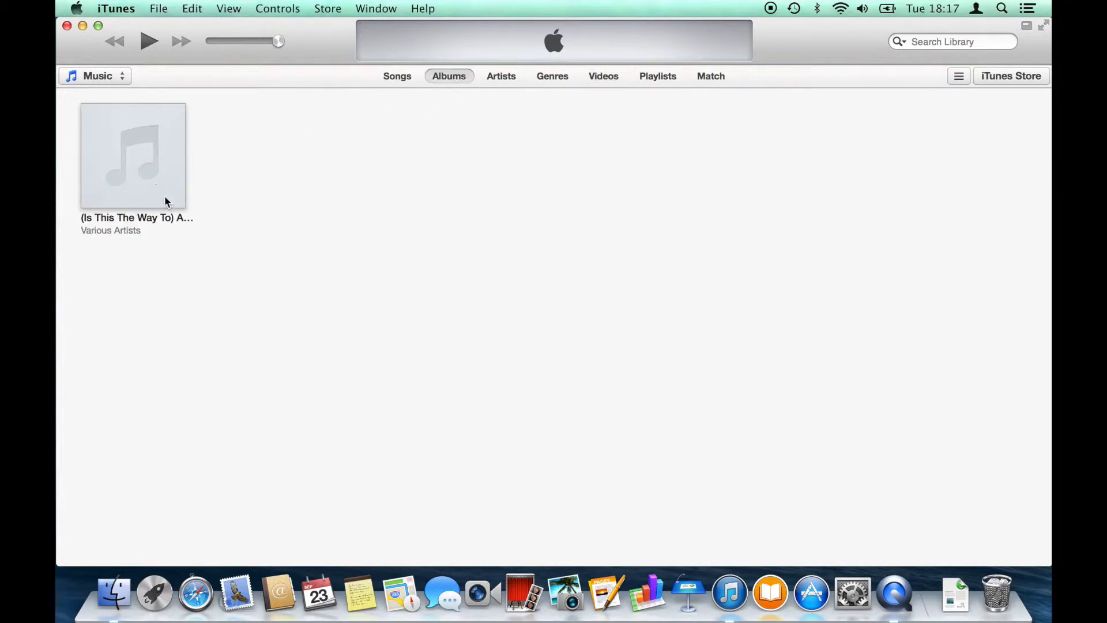
Step: Copy the album name '(Is This The Way To) Amarillo [Single]' from the tracks' shared Get Info
right_click(153, 168)
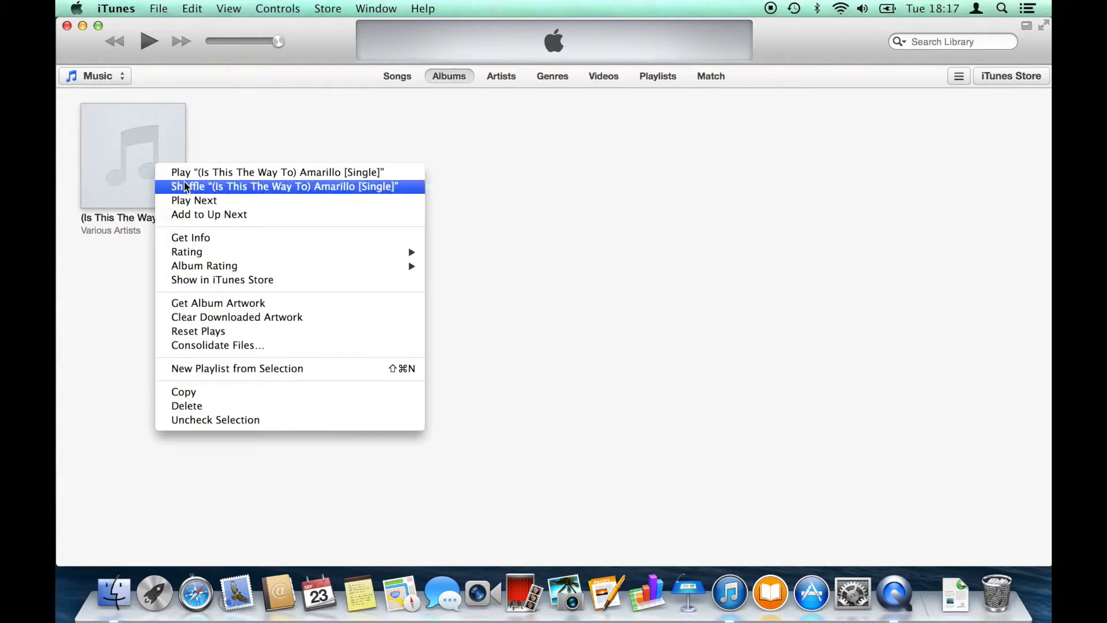
click(206, 232)
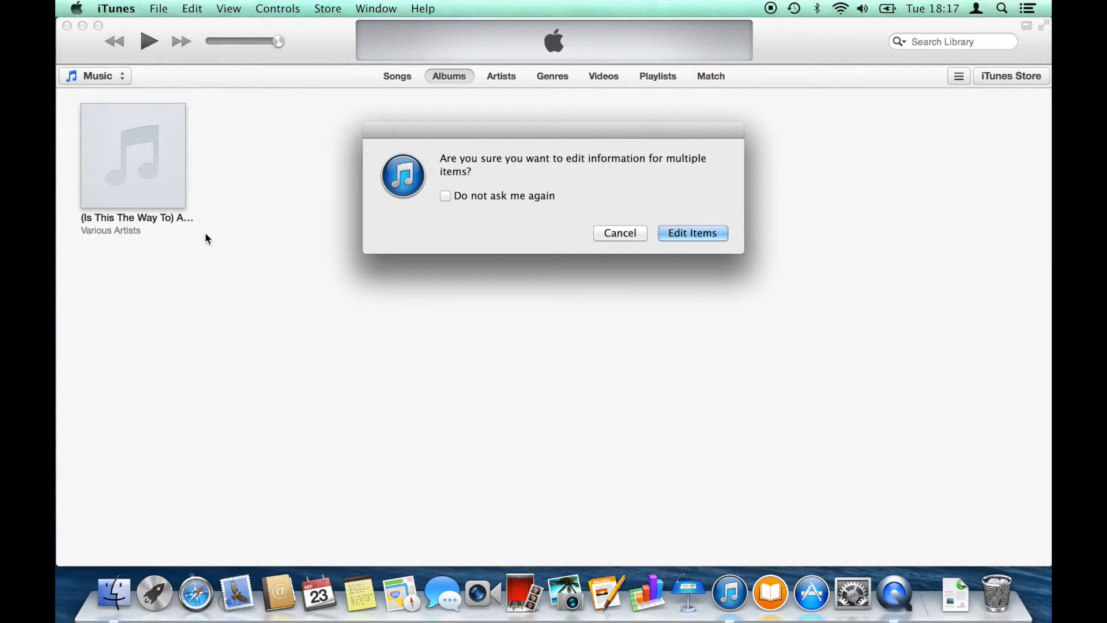
click(691, 232)
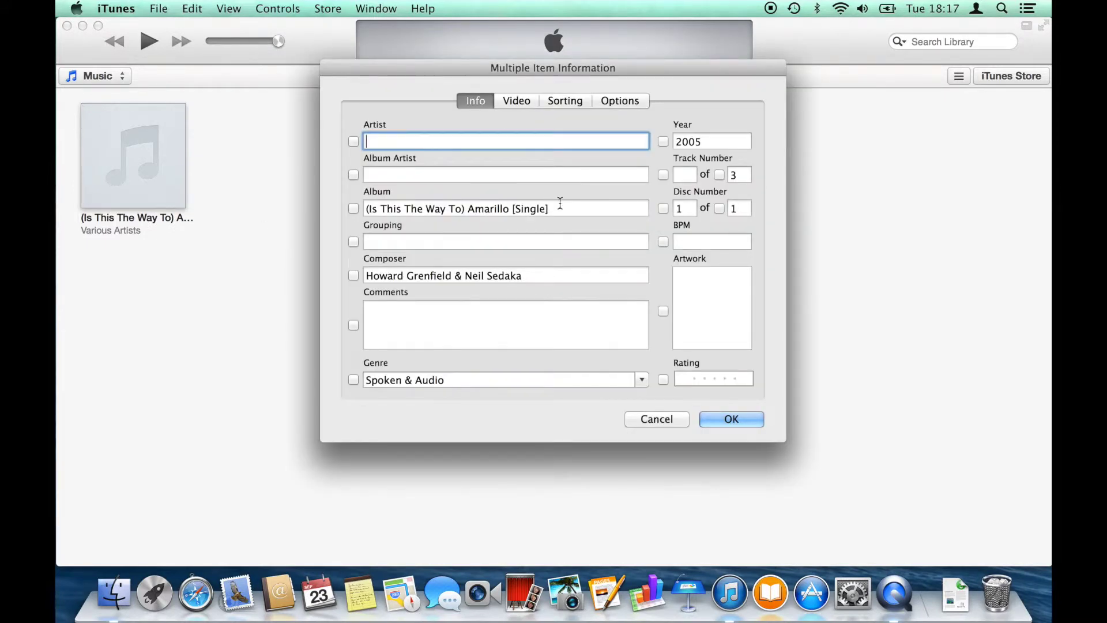
drag(559, 209, 364, 208)
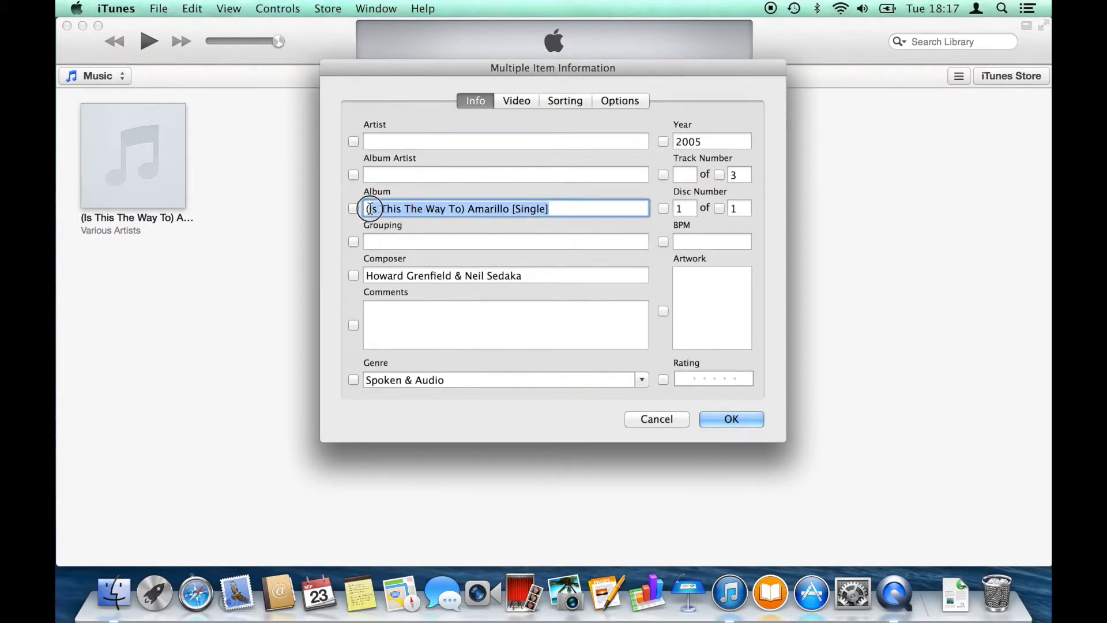
right_click(404, 210)
click(433, 270)
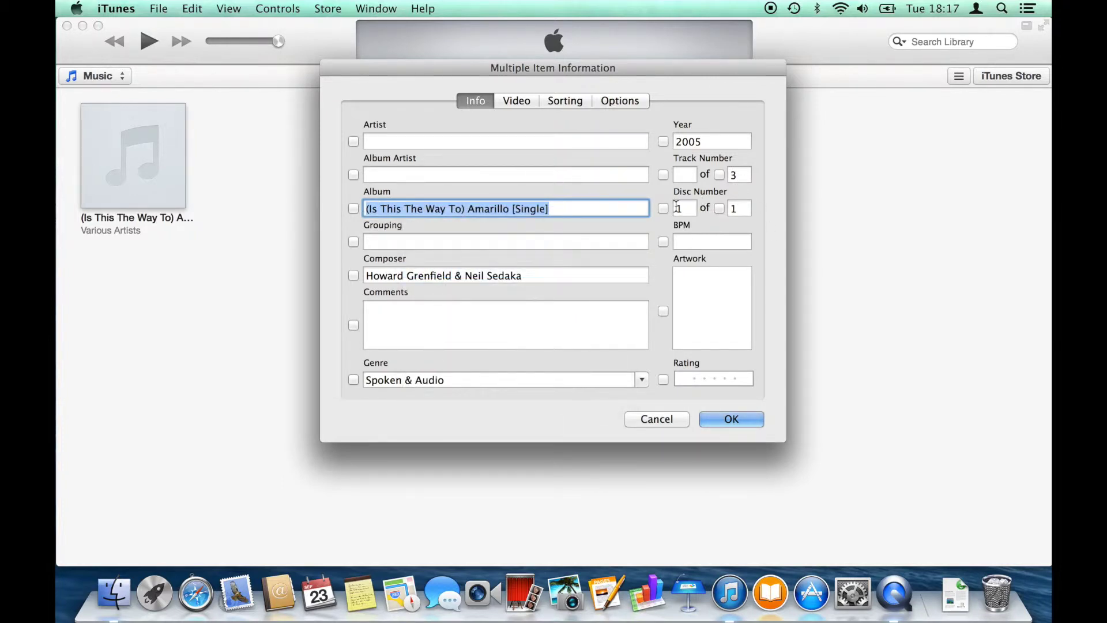
click(728, 417)
Step: Paste '(Is This The Way To) Amarillo [Single]' into the Comic2 (Converted) video's Album field
click(613, 81)
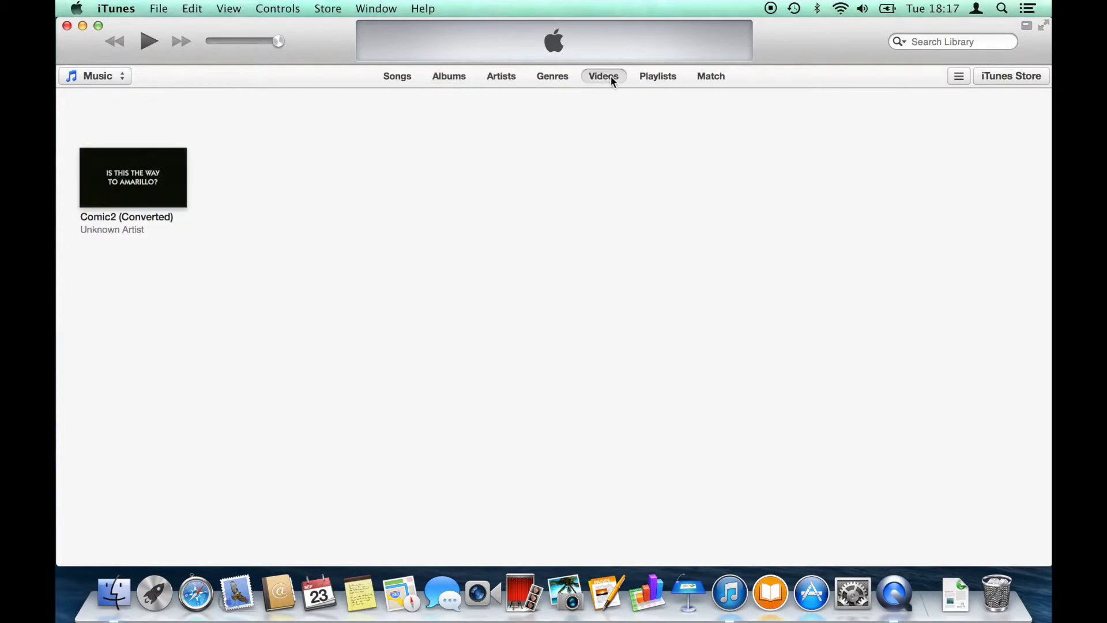
right_click(179, 187)
click(222, 246)
click(455, 92)
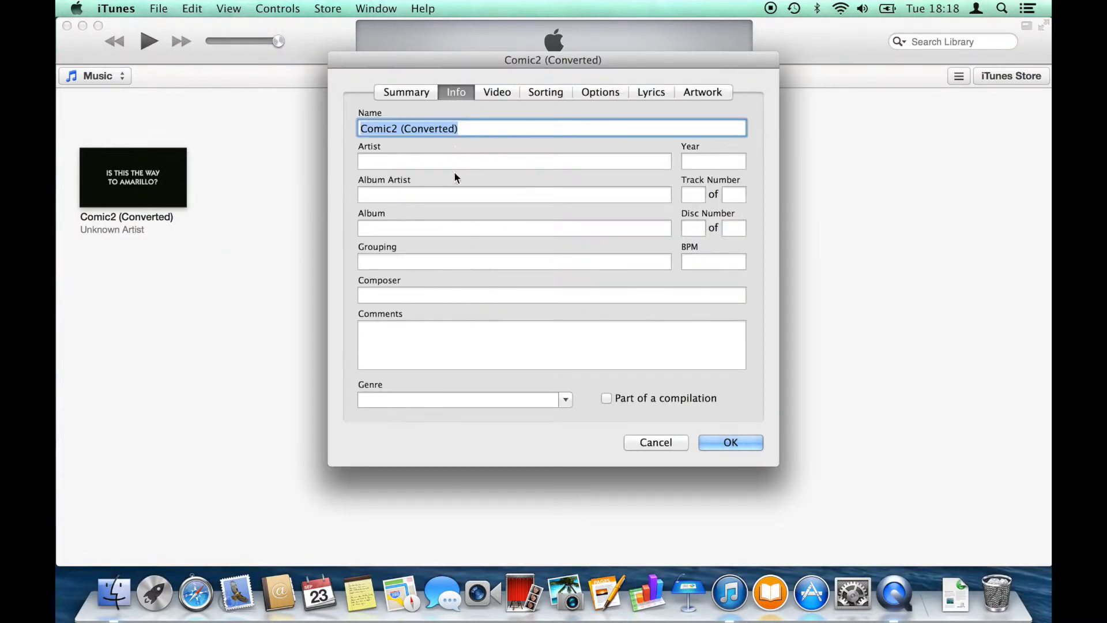
click(442, 227)
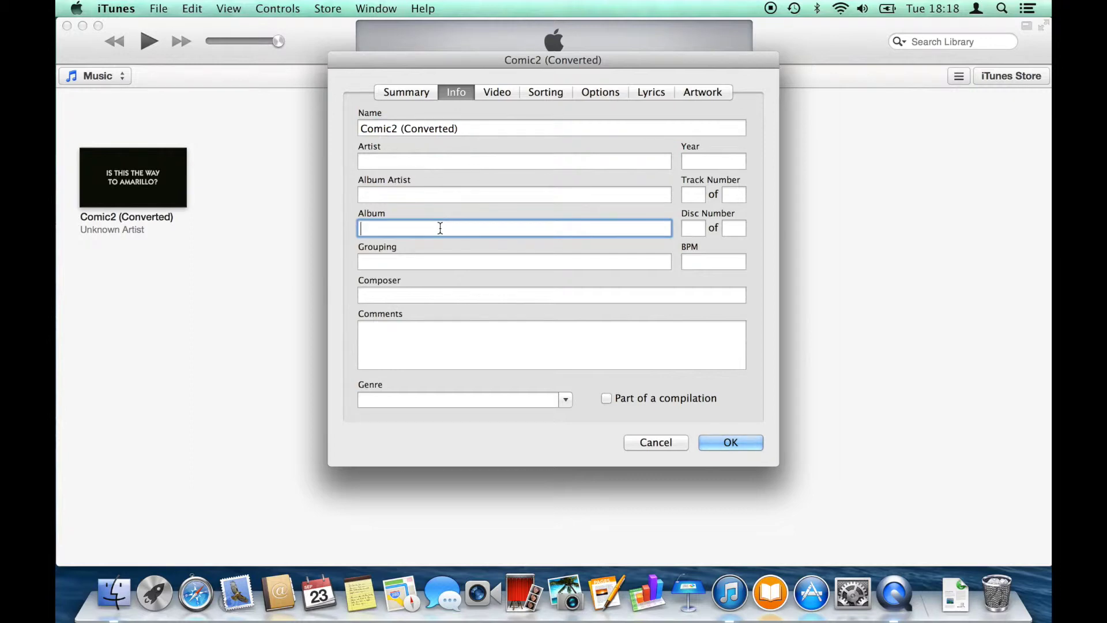
right_click(389, 228)
click(423, 267)
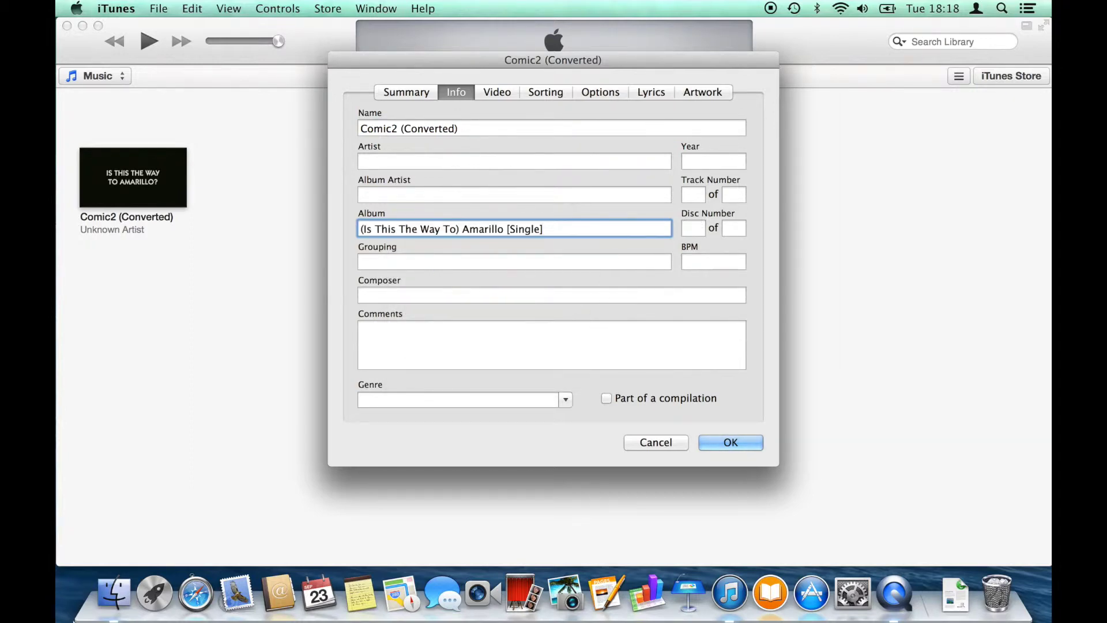
Step: Set the video to disc 1 of 1, track 4, and save its info
click(692, 228)
text(1)
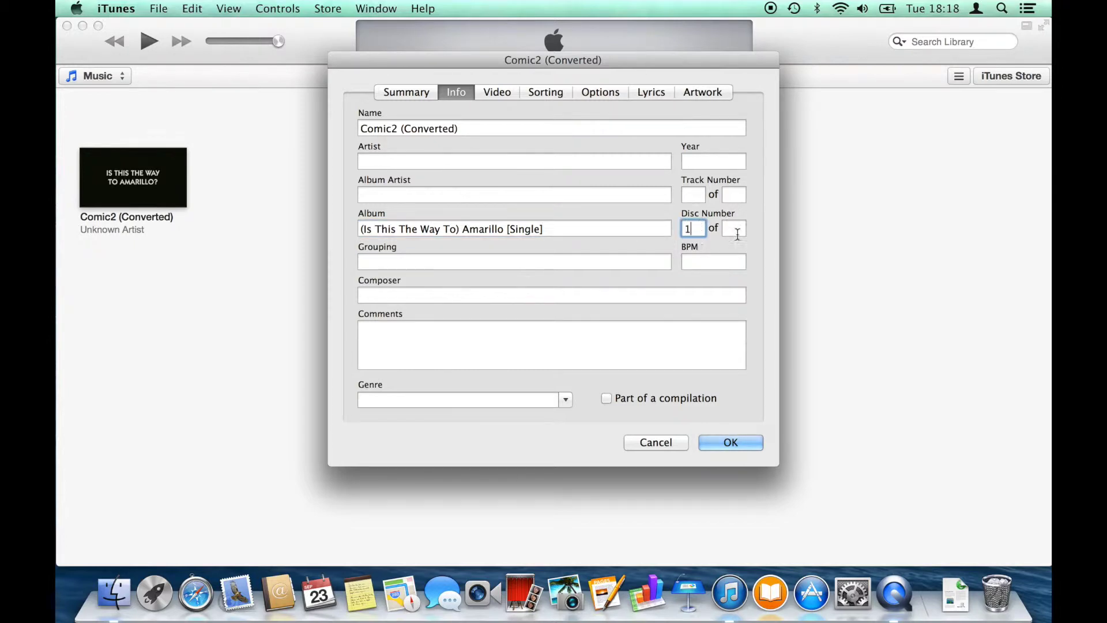
click(734, 230)
text(1)
click(695, 196)
text(4)
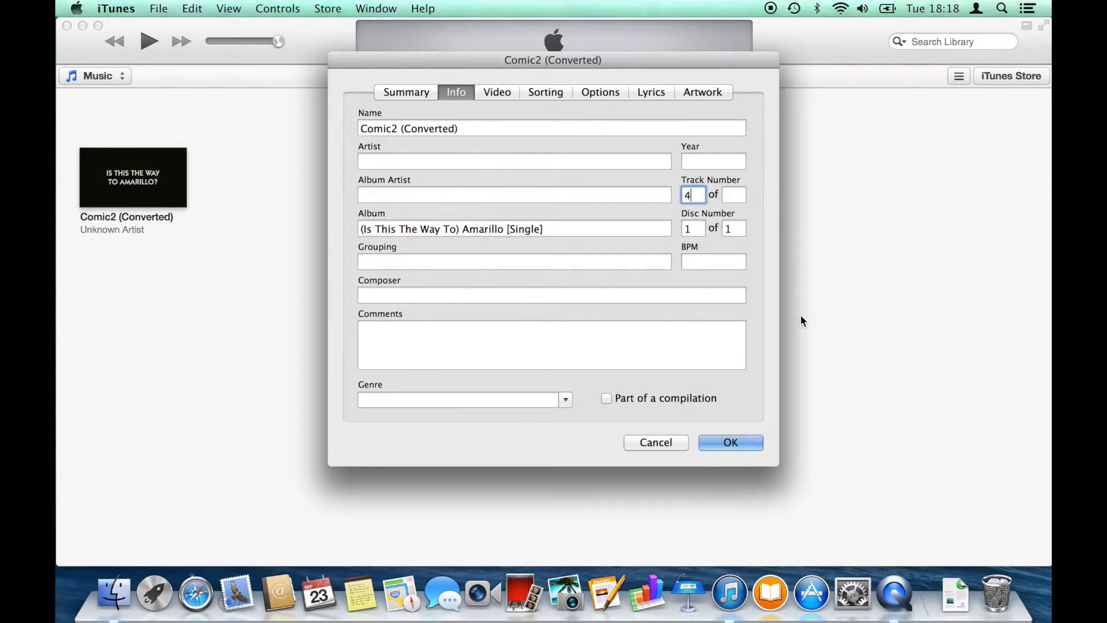
click(728, 443)
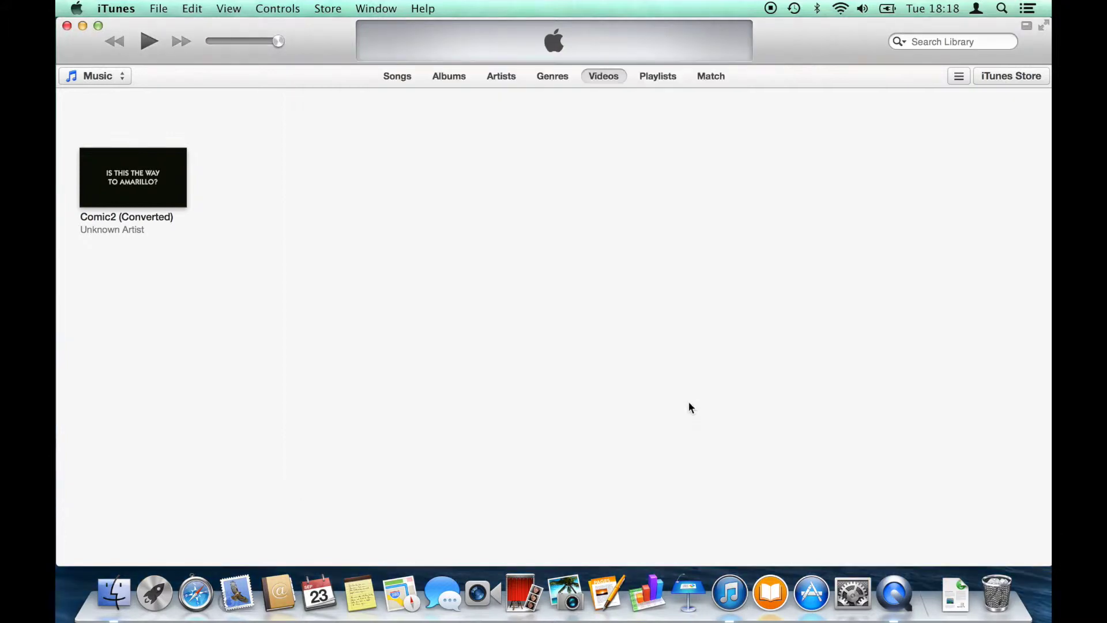
Step: Expand both Amarillo album tiles in Albums view, then request Get Info on the original three-track album
click(452, 81)
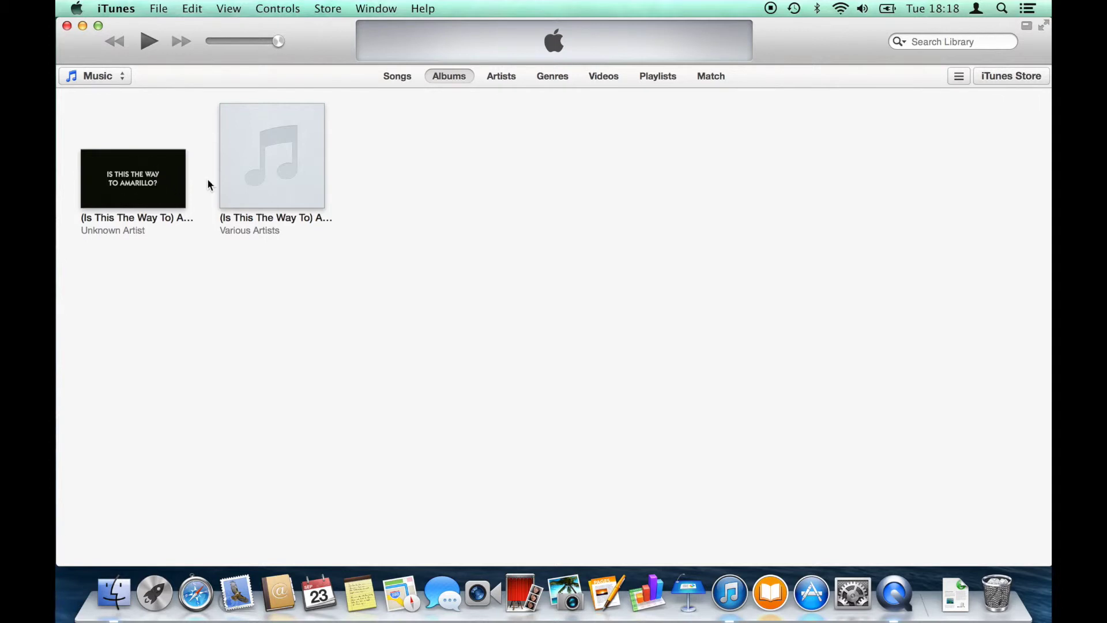
click(282, 173)
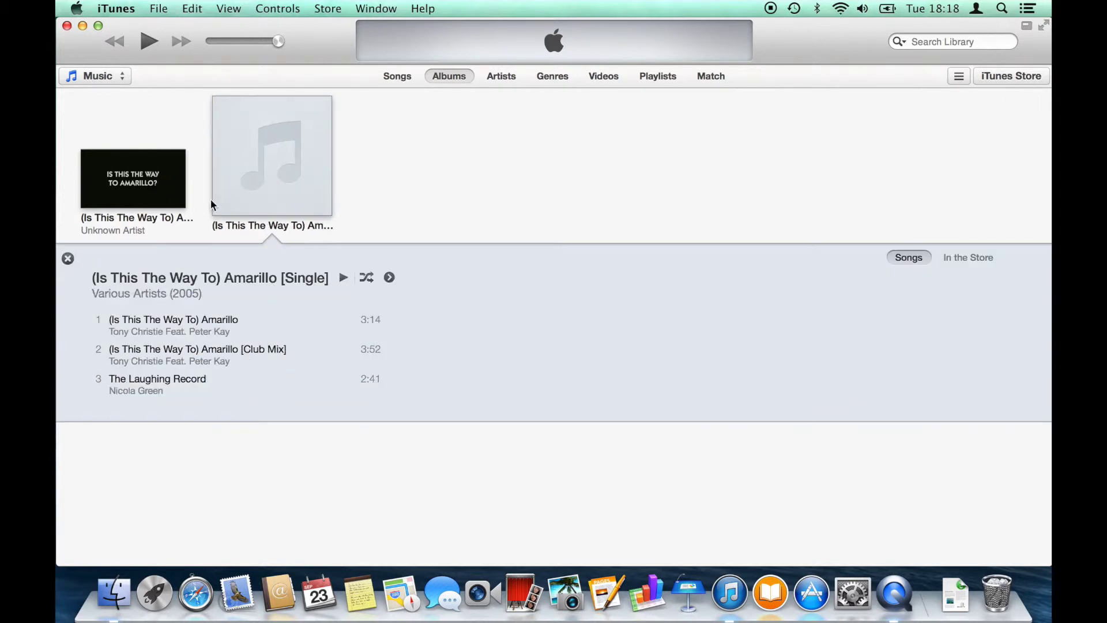
click(151, 177)
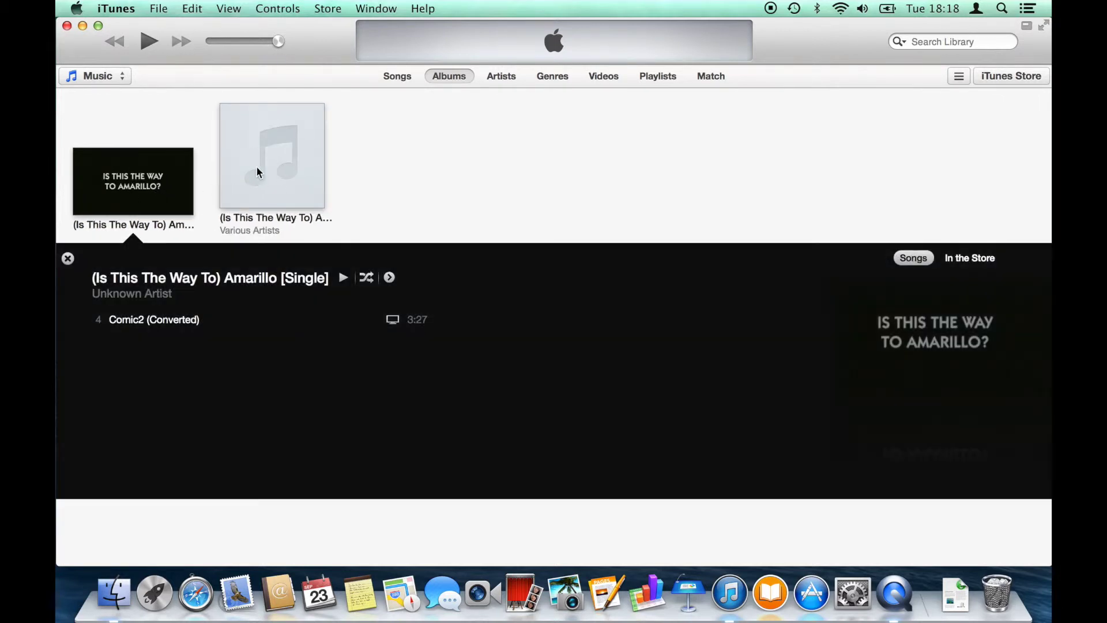
click(275, 170)
click(165, 179)
right_click(261, 168)
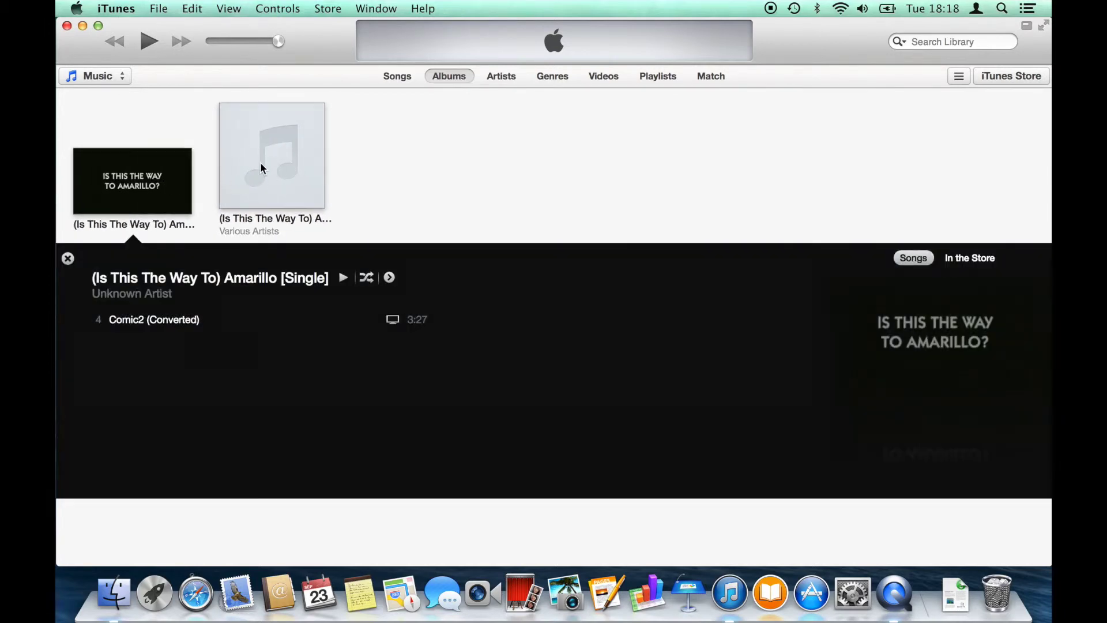
click(282, 225)
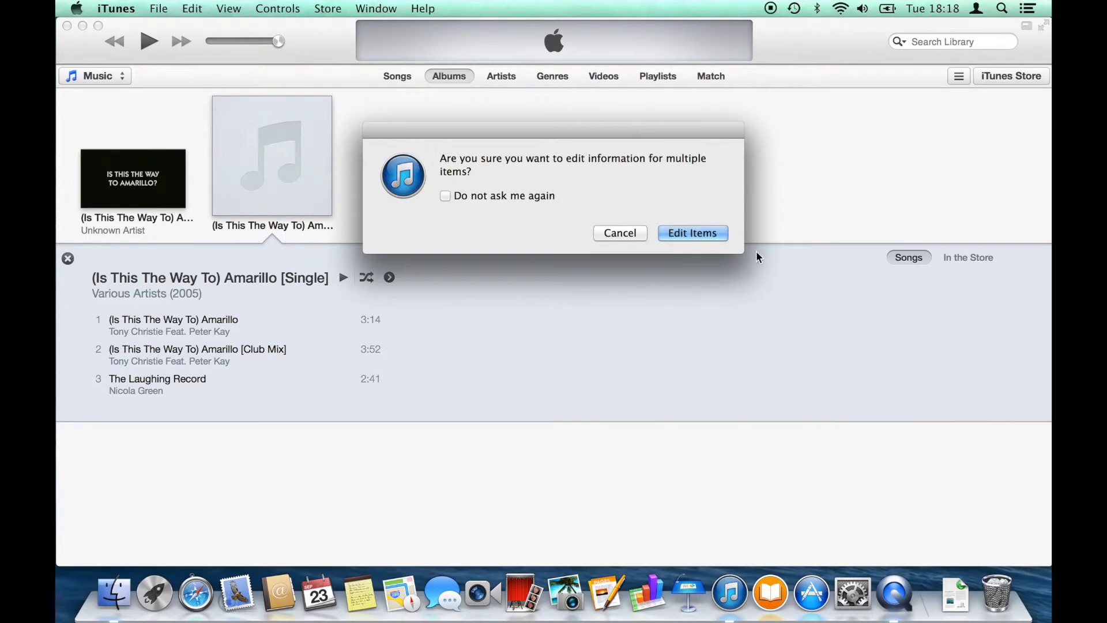
Step: Copy the original album's Composer credit from Multiple Item Information, then close the dialog
click(692, 233)
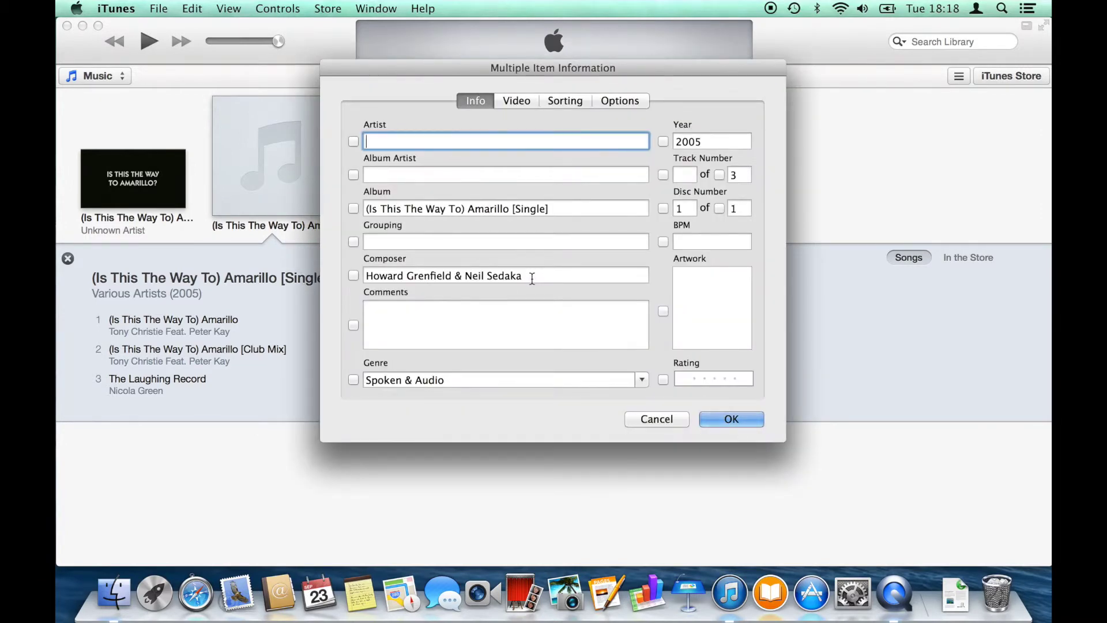
drag(531, 275, 364, 278)
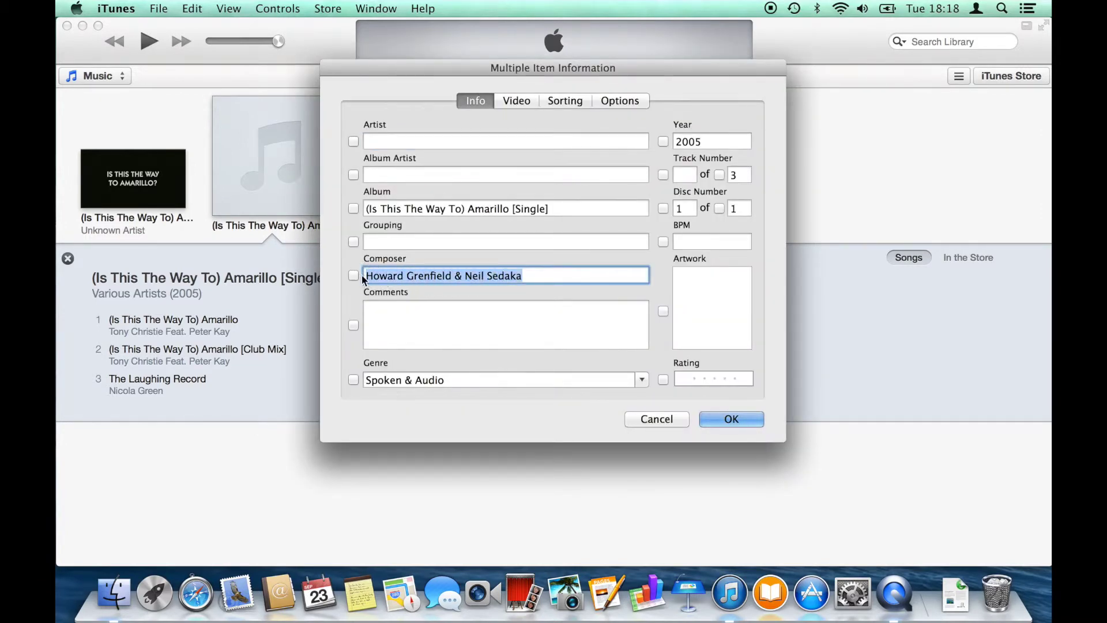
right_click(407, 281)
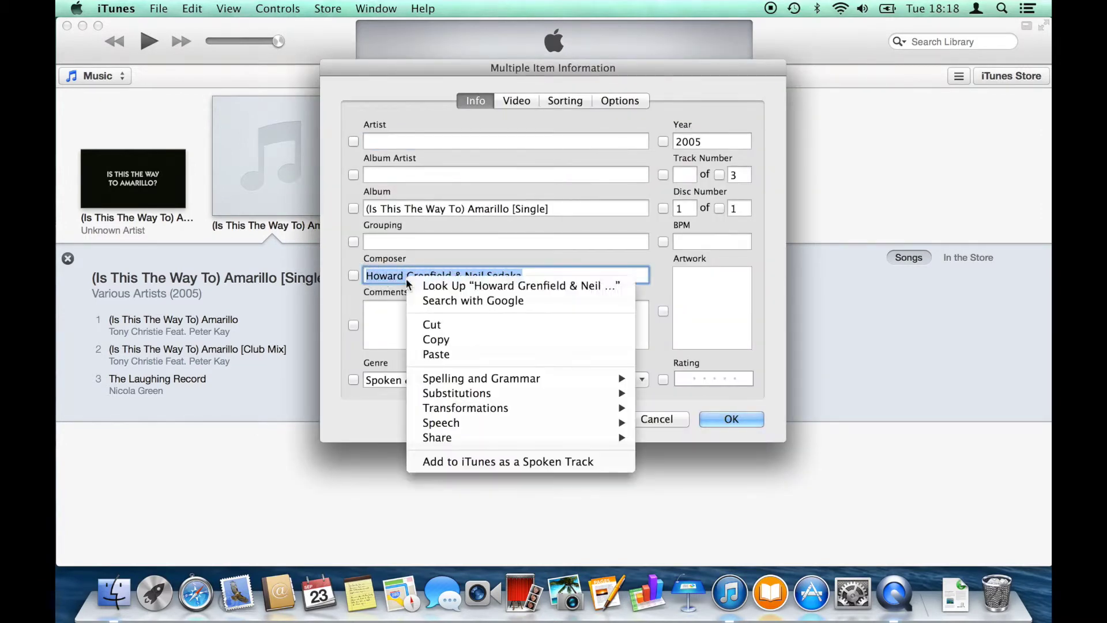
click(447, 341)
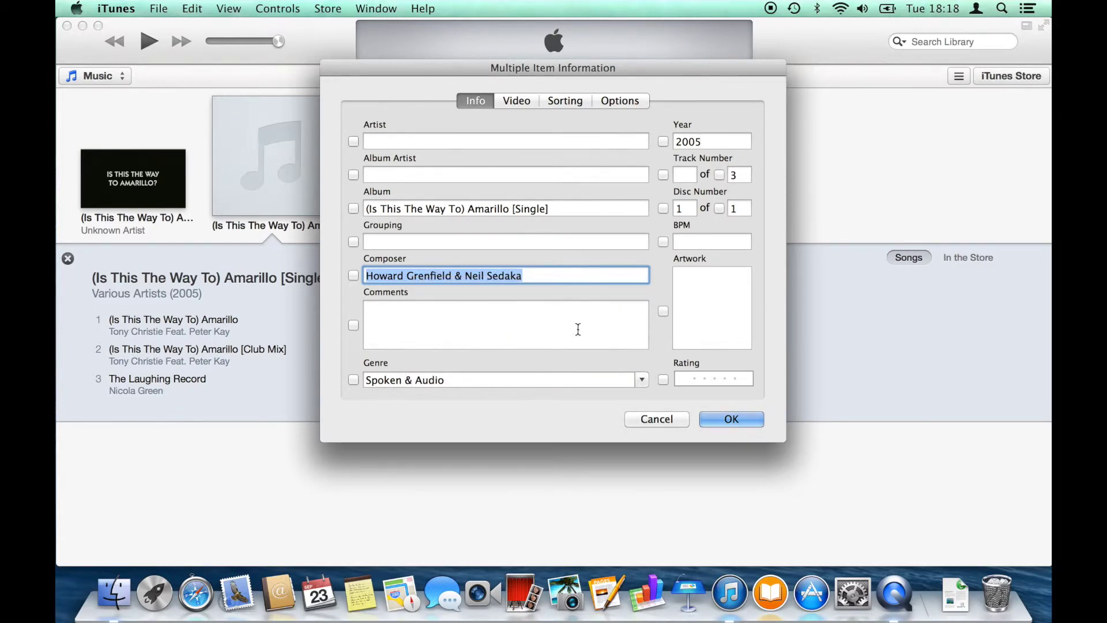
click(656, 419)
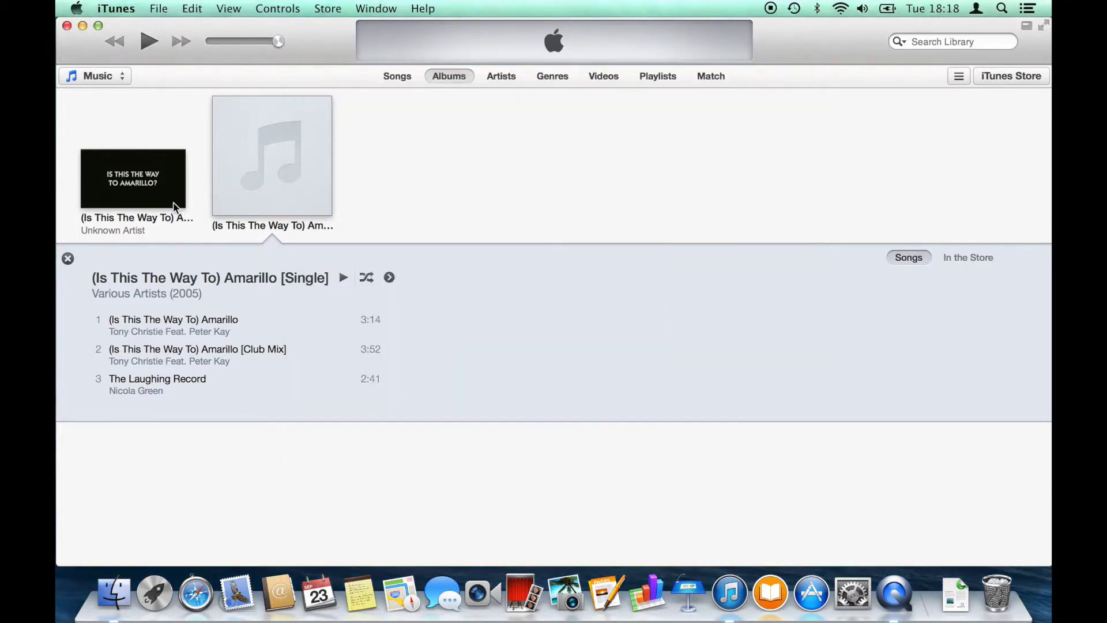
right_click(165, 180)
Step: Paste the copied composer credit into the Comic2 (Converted) video's Composer field
click(201, 241)
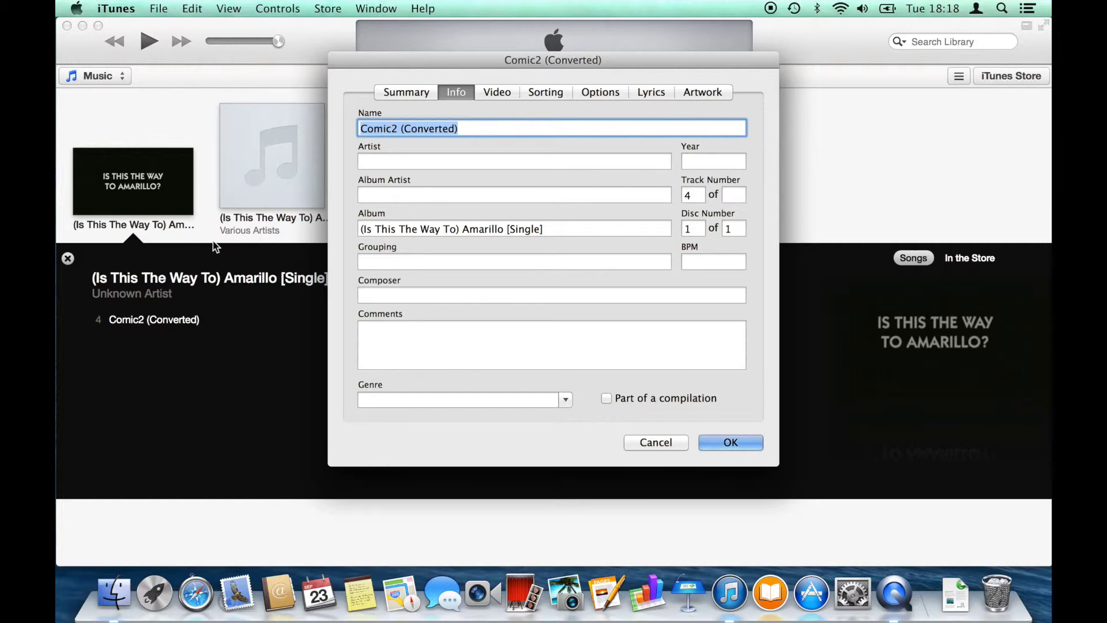
click(407, 294)
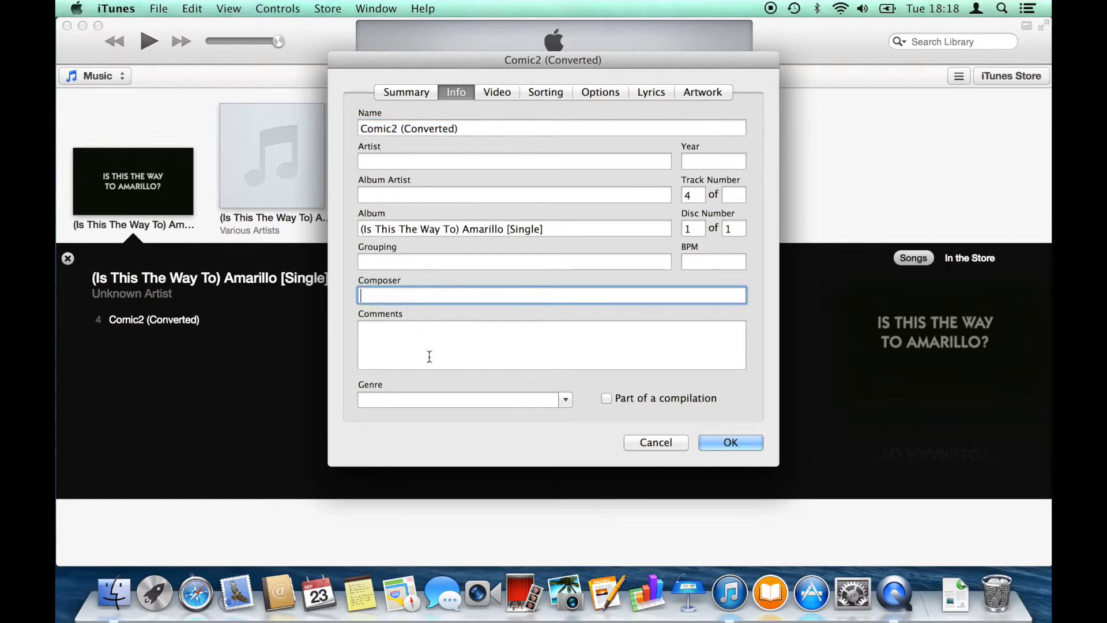
right_click(424, 301)
click(456, 338)
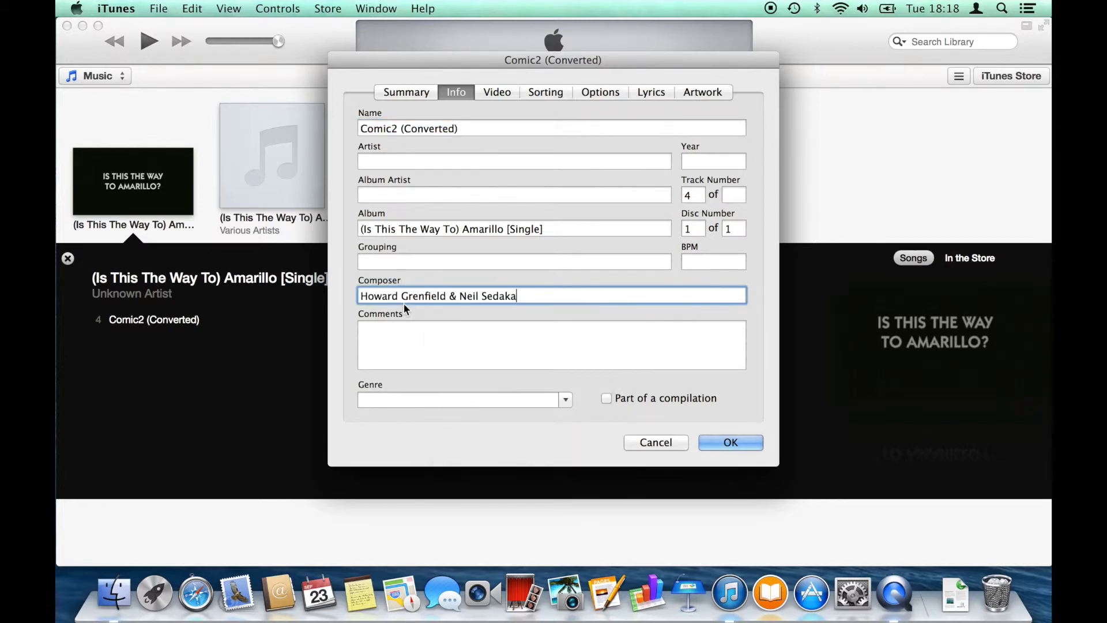
Step: Set the video's genre to Spoken & Audio and year to 2005, then save
click(565, 399)
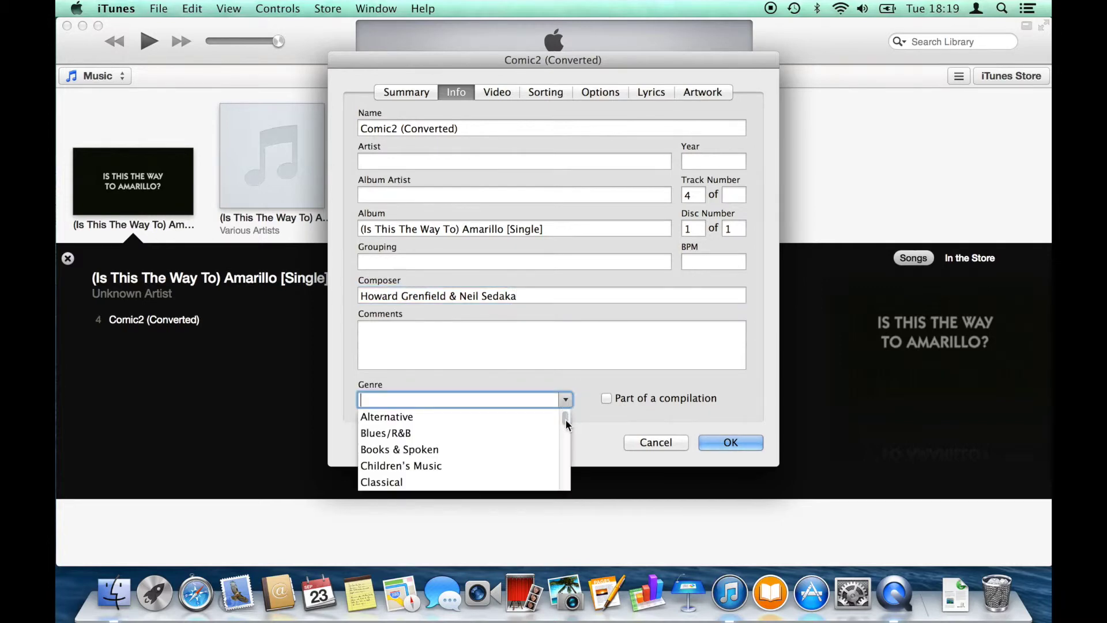
drag(564, 415, 568, 477)
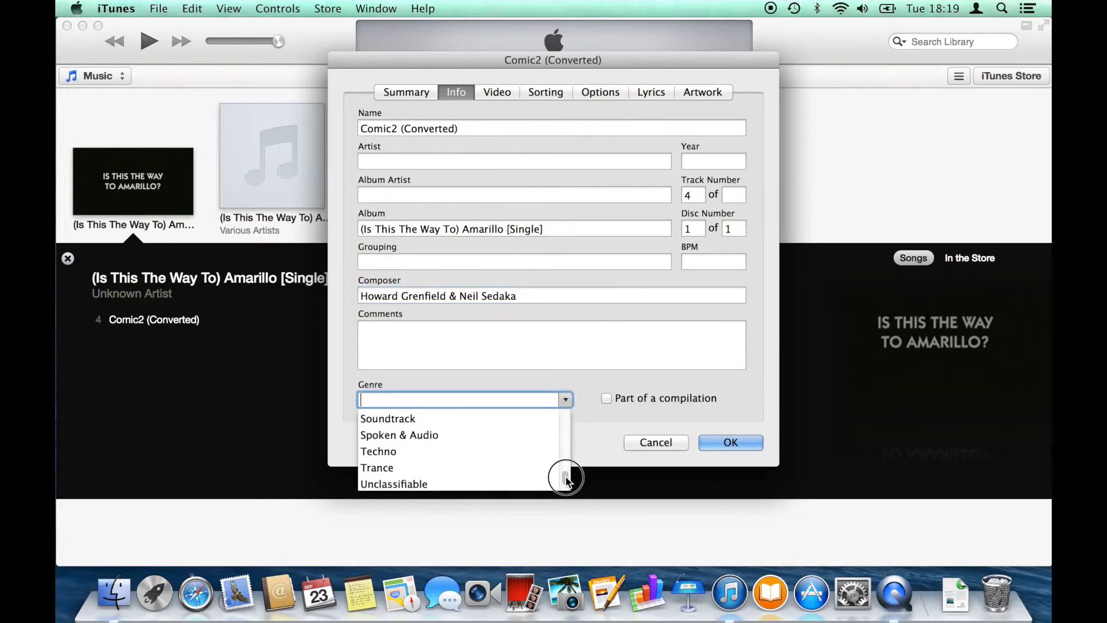
click(447, 435)
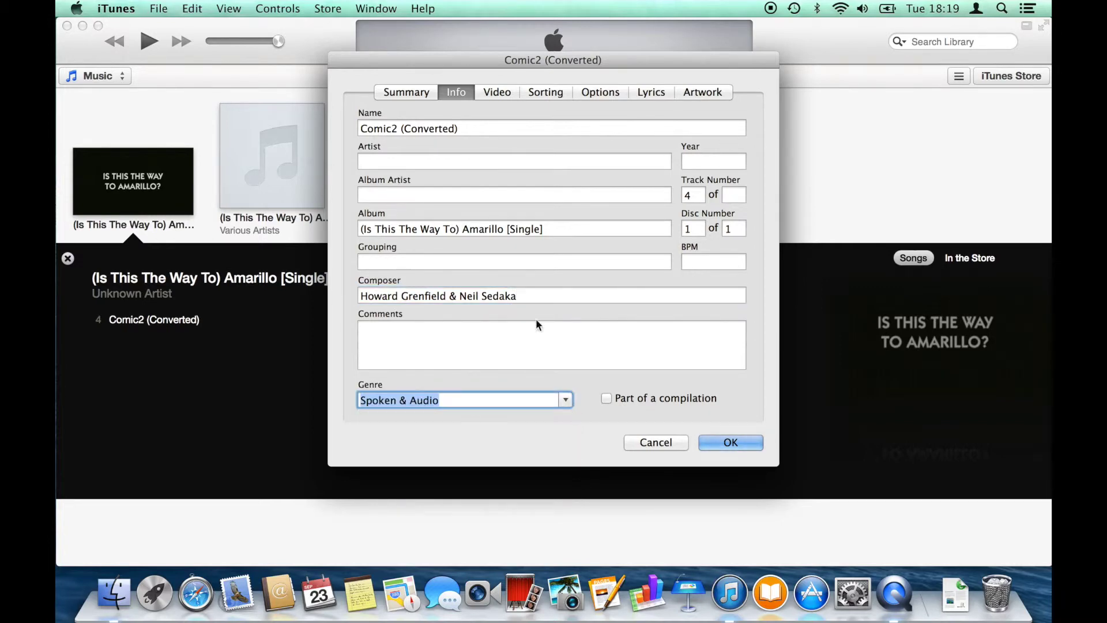
click(719, 162)
text(2)
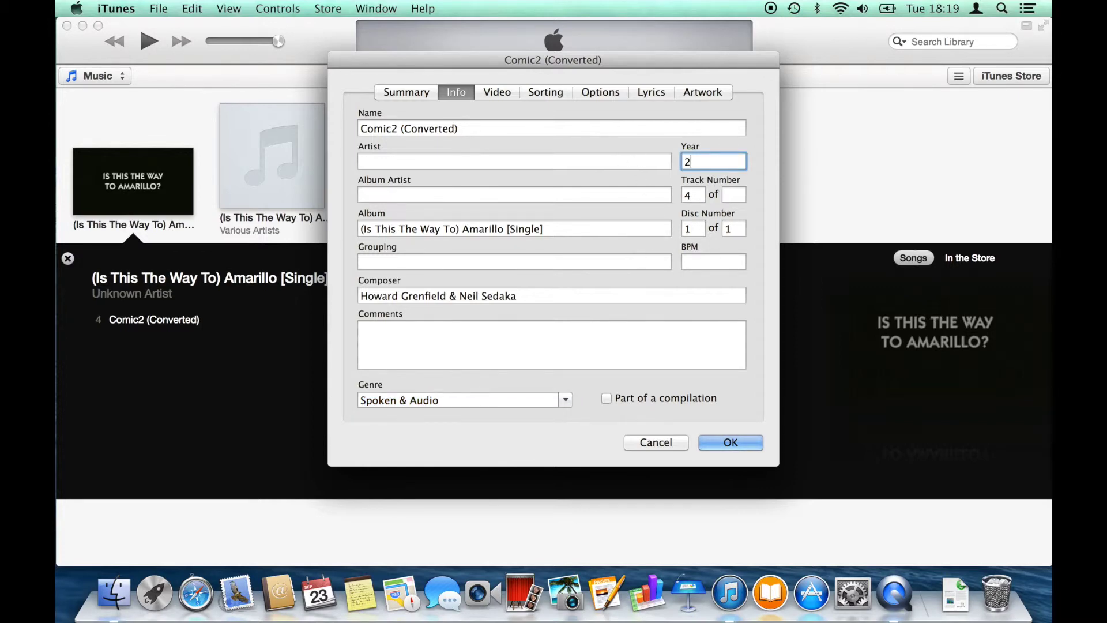
text(005)
click(722, 441)
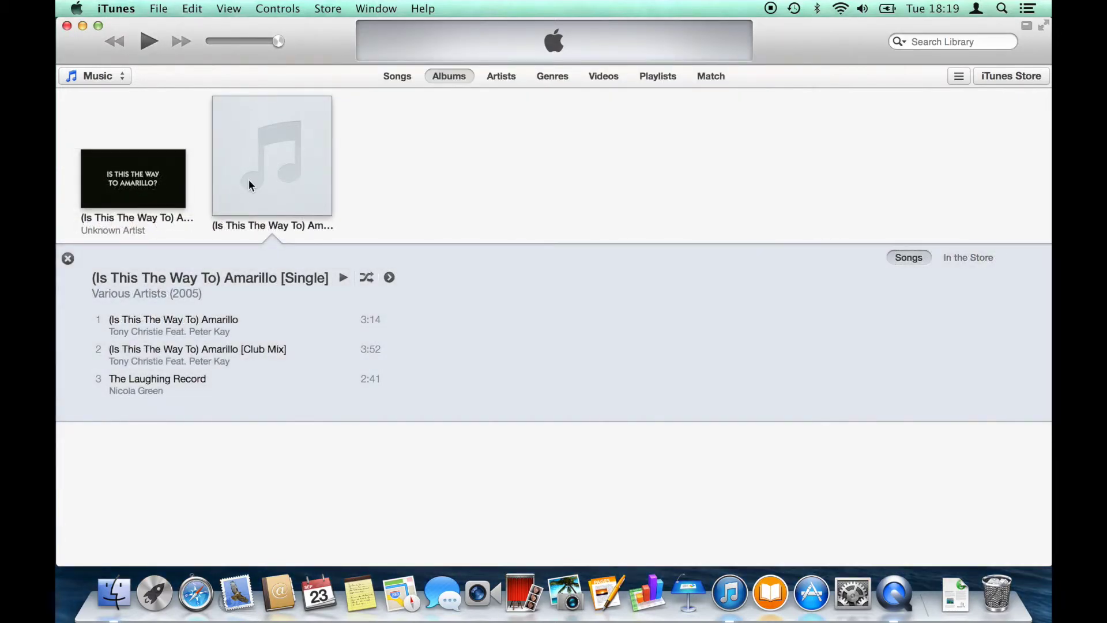
Step: Check the first Amarillo track's compilation setting and review the whole album's info
right_click(154, 318)
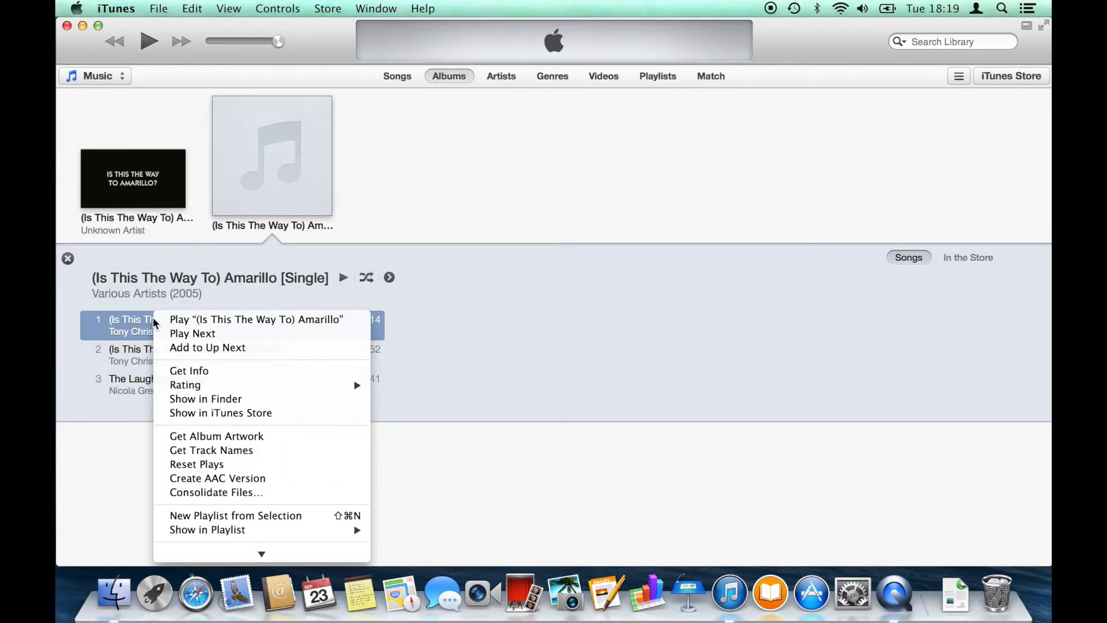
click(189, 372)
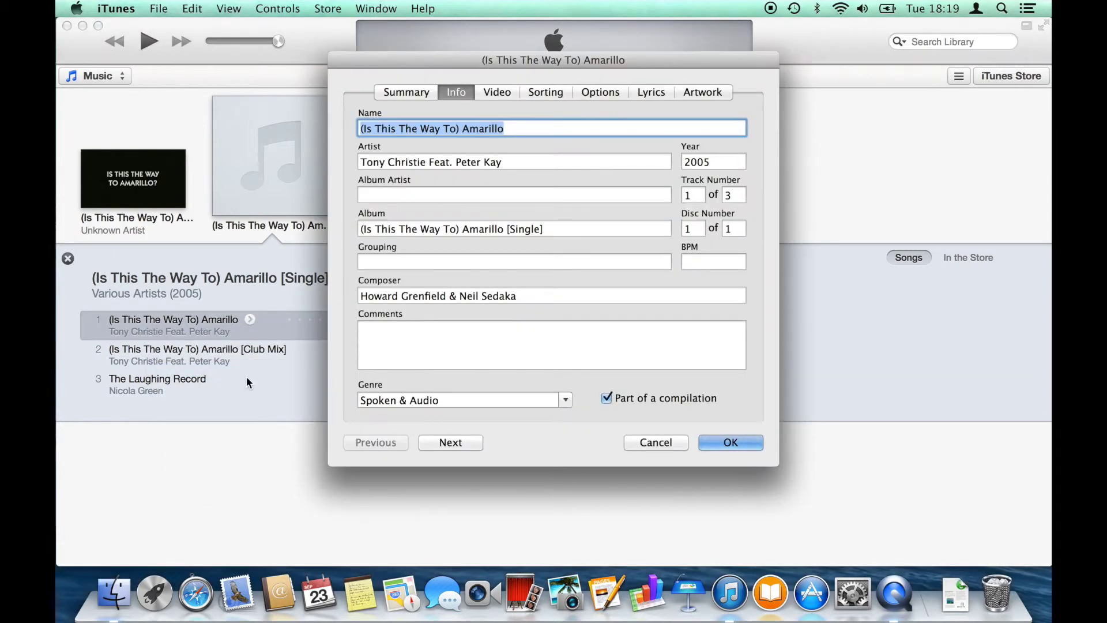
click(607, 397)
click(718, 442)
right_click(276, 179)
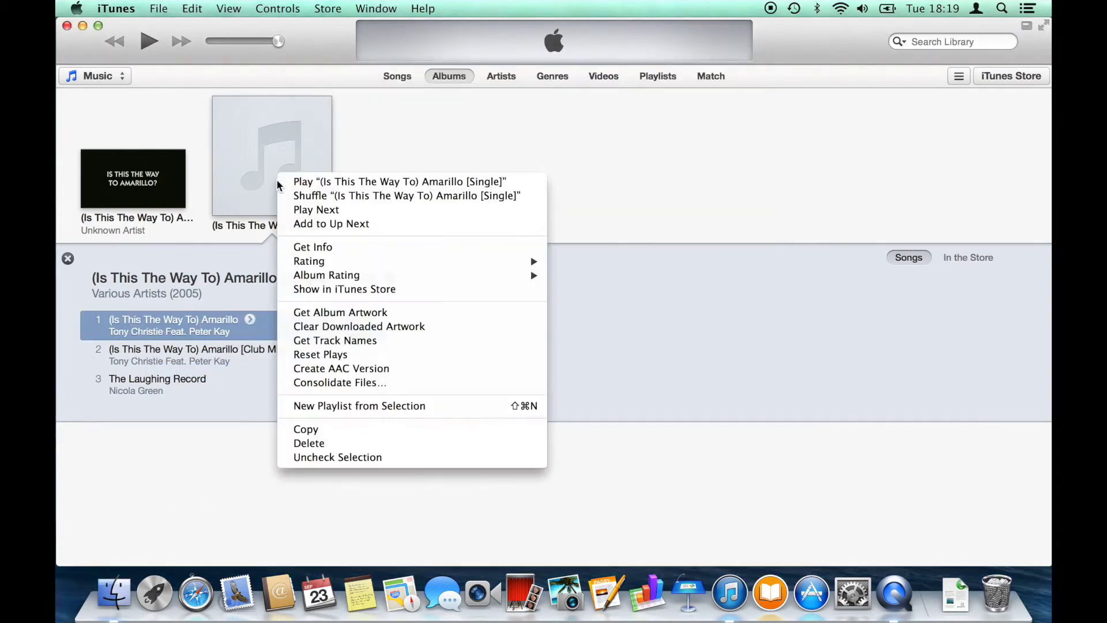
click(325, 244)
click(676, 233)
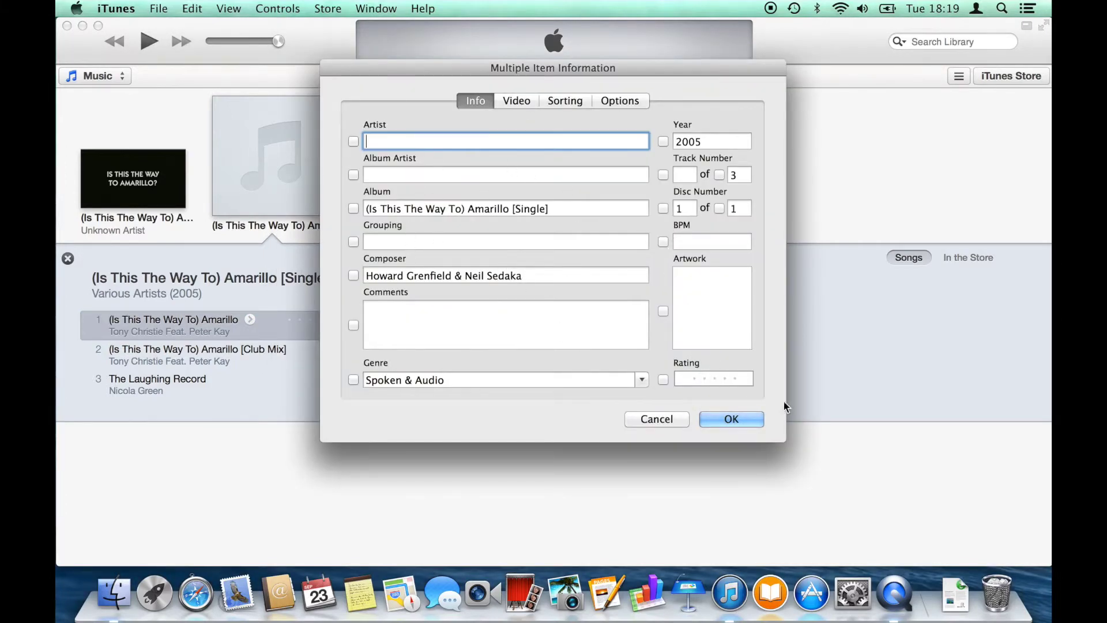
click(755, 424)
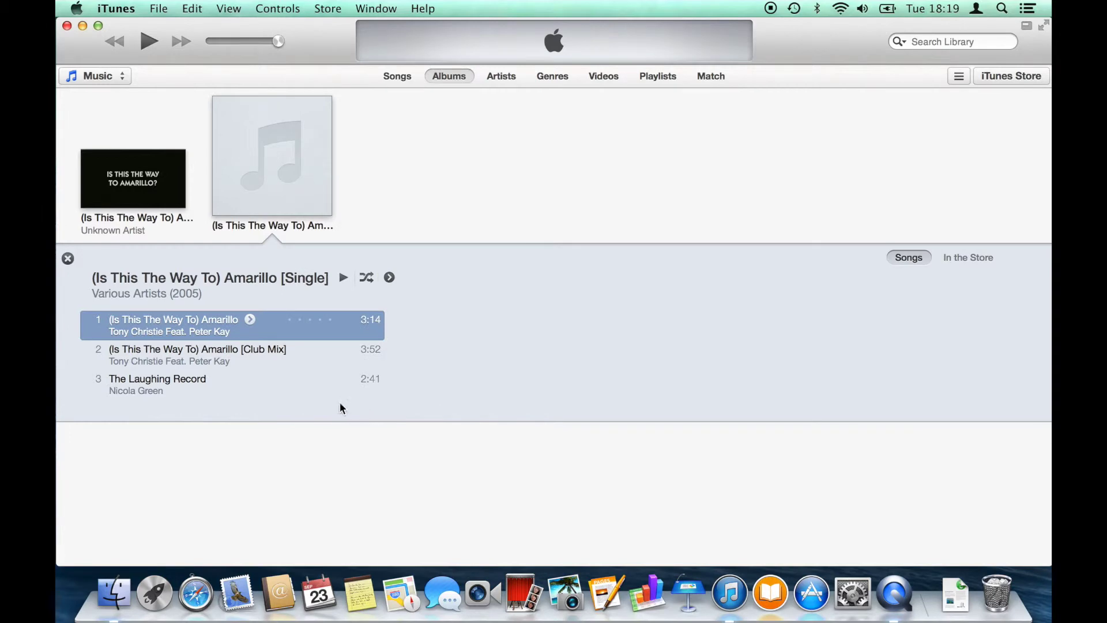
Step: Tick Part of a compilation for the Comic2 (Converted) track and save
click(141, 192)
click(153, 324)
right_click(154, 326)
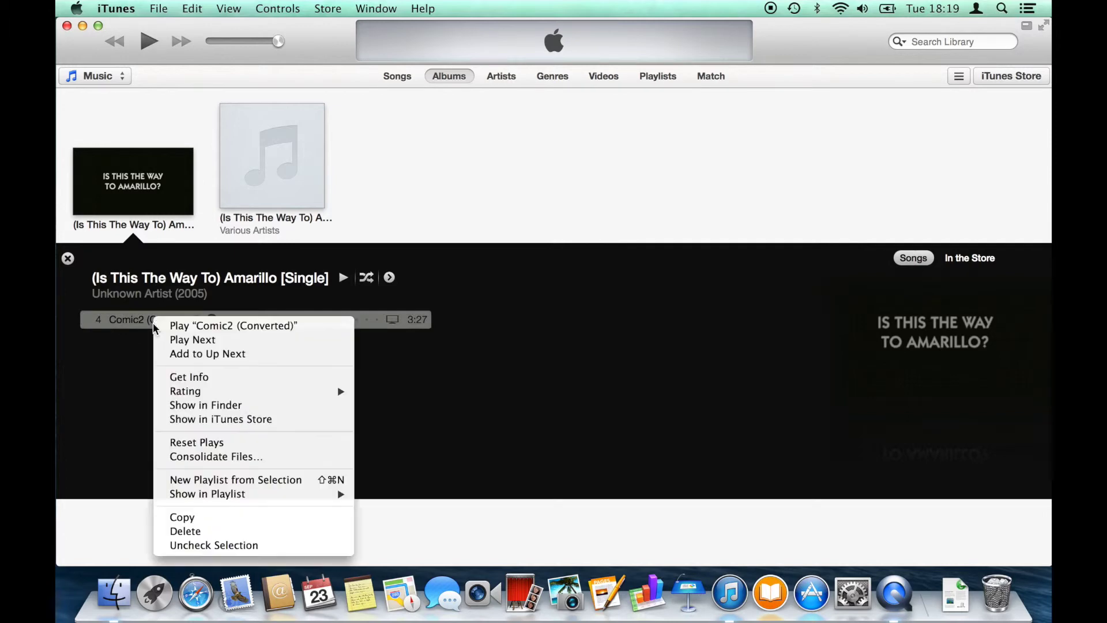
click(214, 375)
click(606, 398)
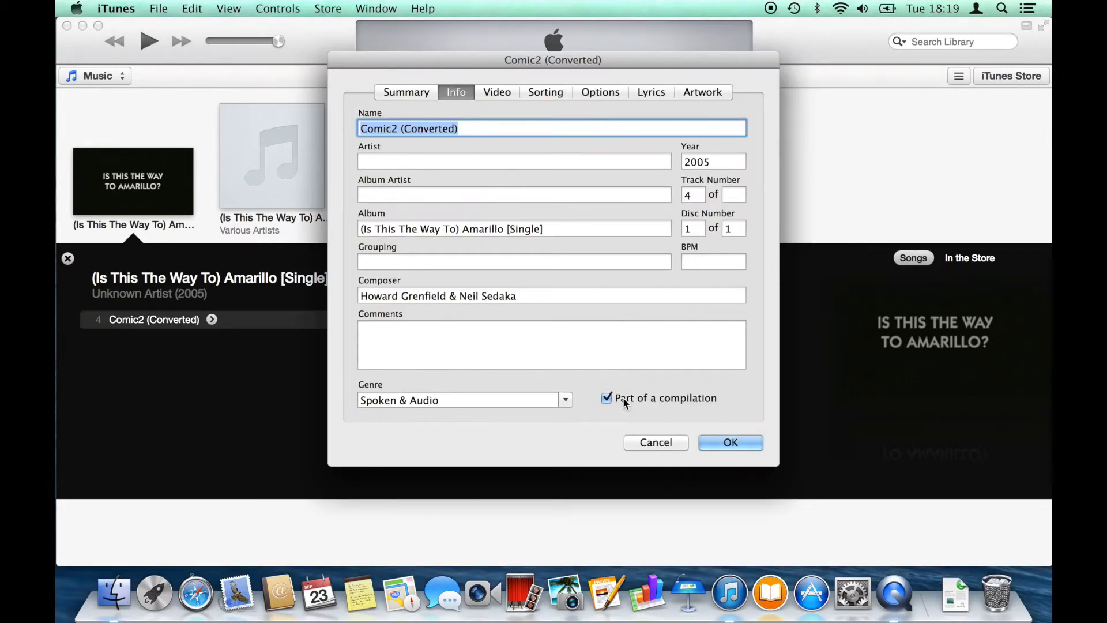
click(728, 442)
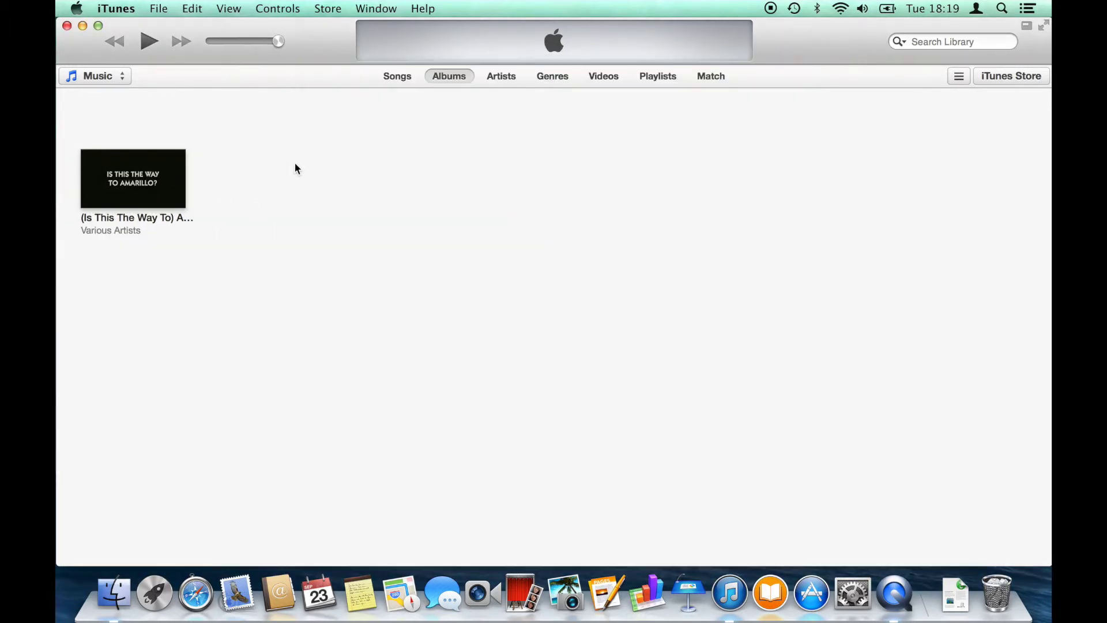
Step: Retitle track 4 of the merged album to '(Is This The Way To) Amarillo'
click(168, 186)
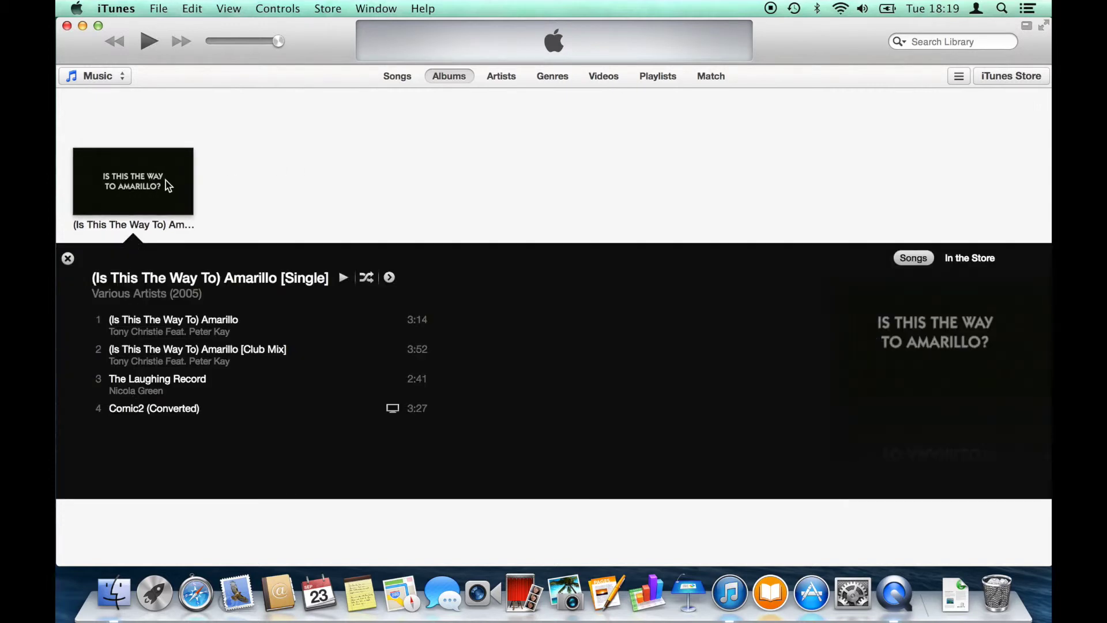
right_click(155, 411)
click(209, 462)
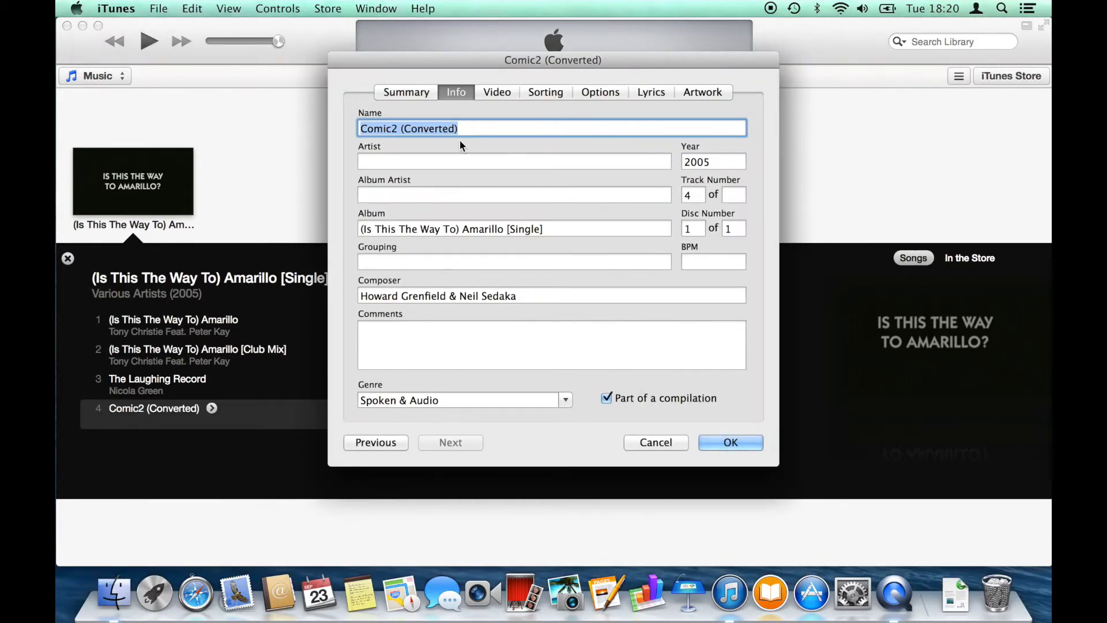
text((Is T)
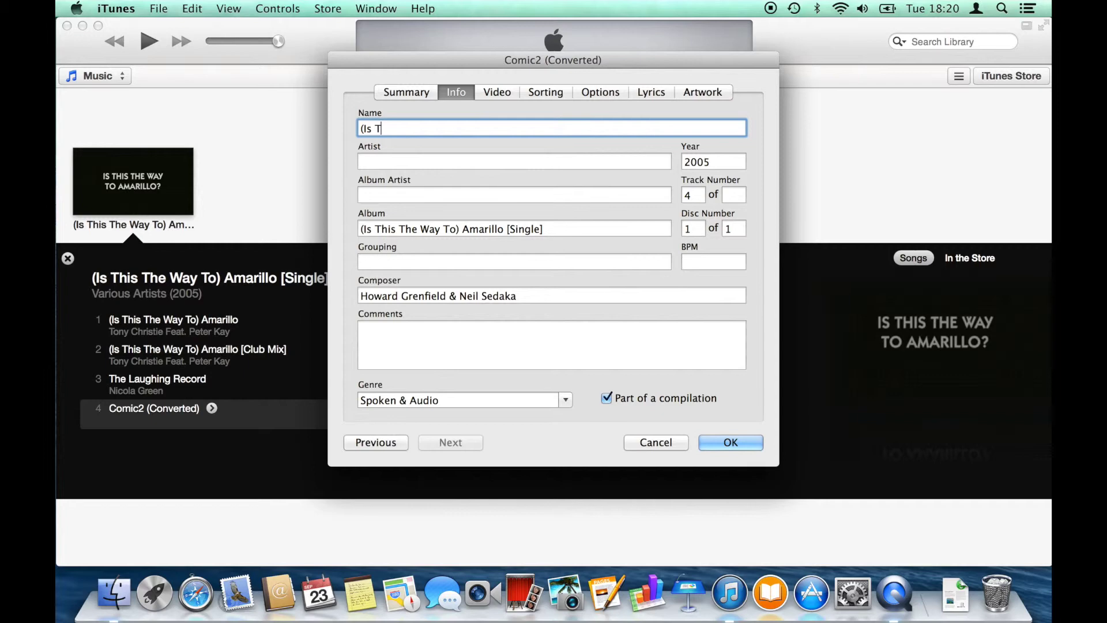
text(his The Way To))
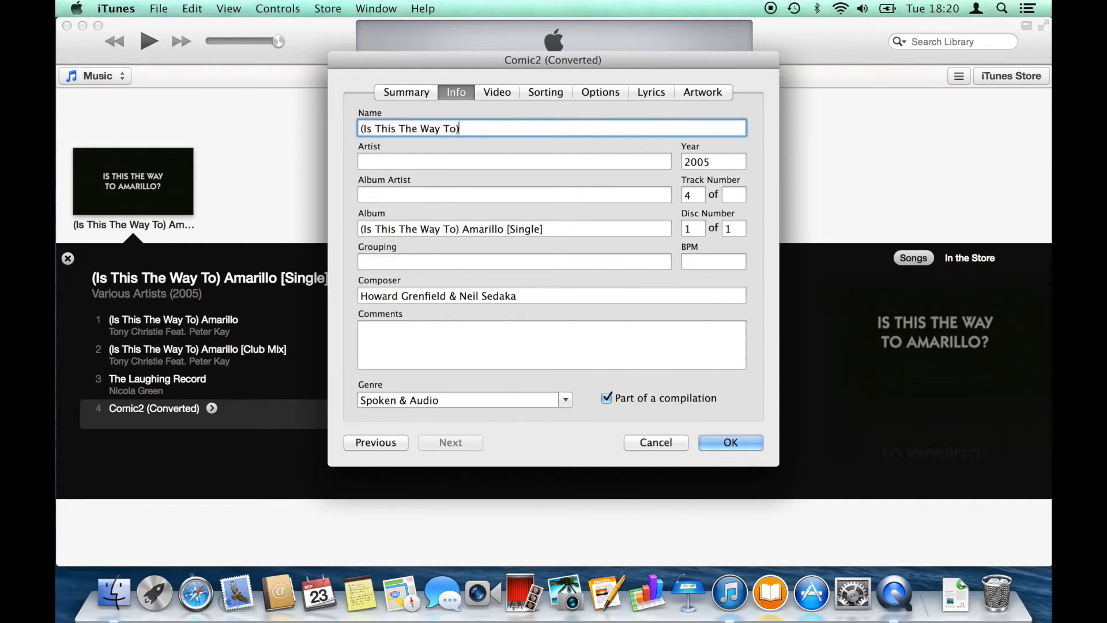
text( Amarillo)
click(707, 444)
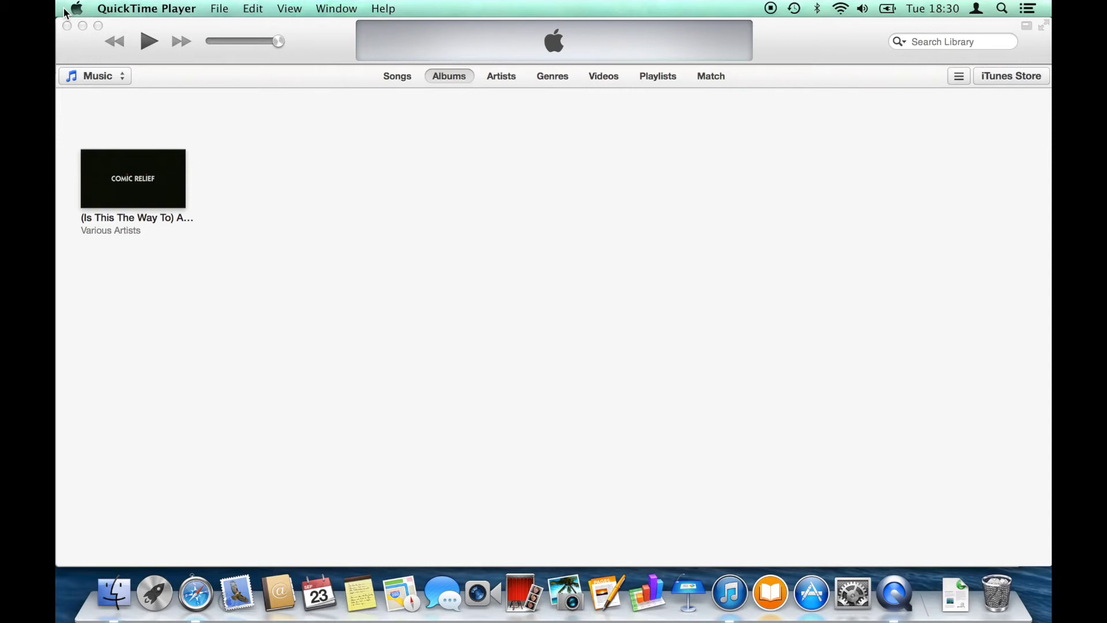
Step: Trash Comic2 (Converted) and Comic2.mov from Documents and close the Finder window
click(116, 589)
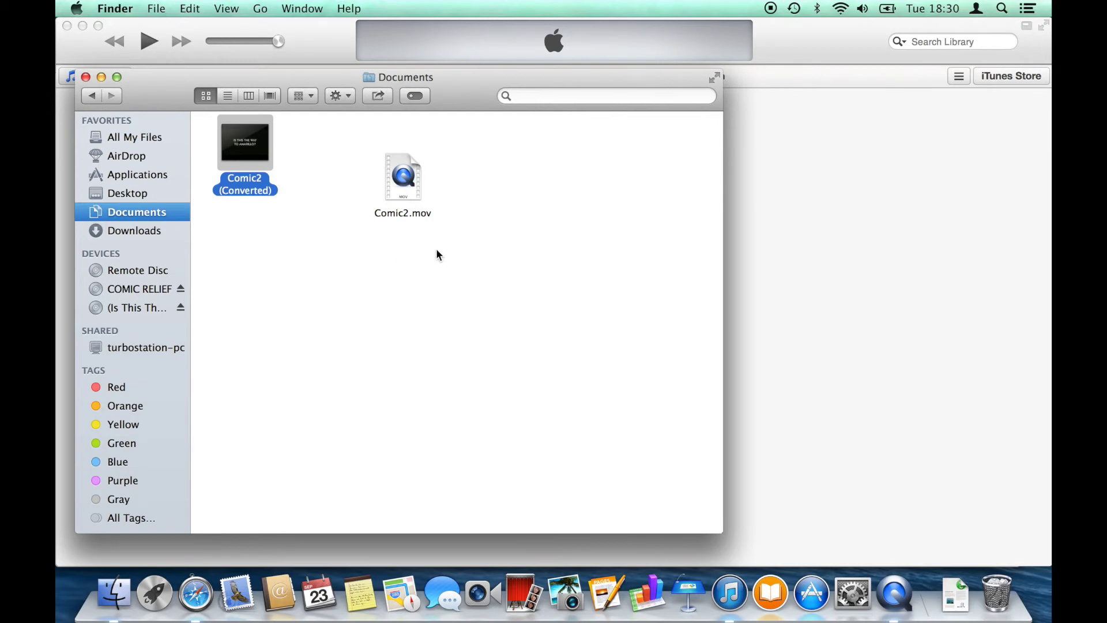
drag(452, 256, 997, 591)
click(85, 77)
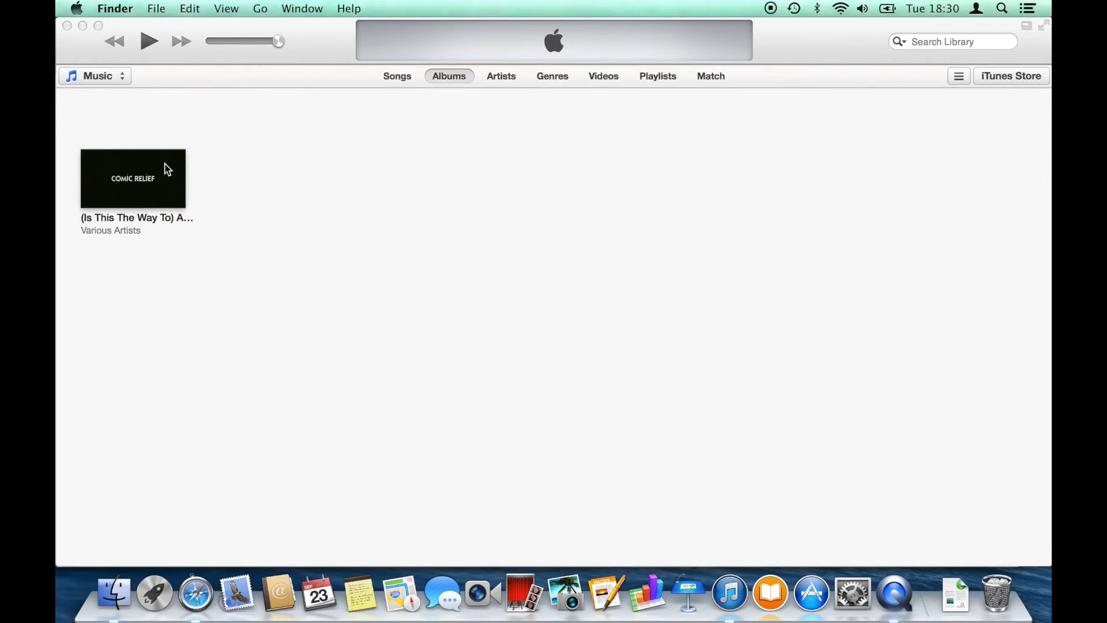
Step: Play the music video in track 4 of the Amarillo album and open its viewer
click(164, 165)
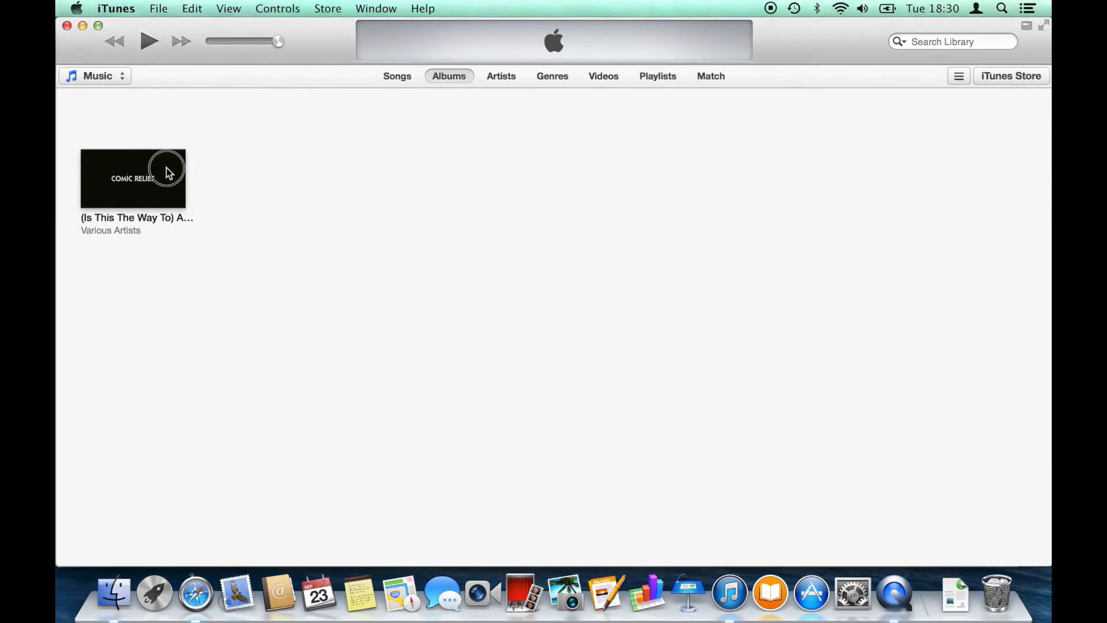
click(166, 176)
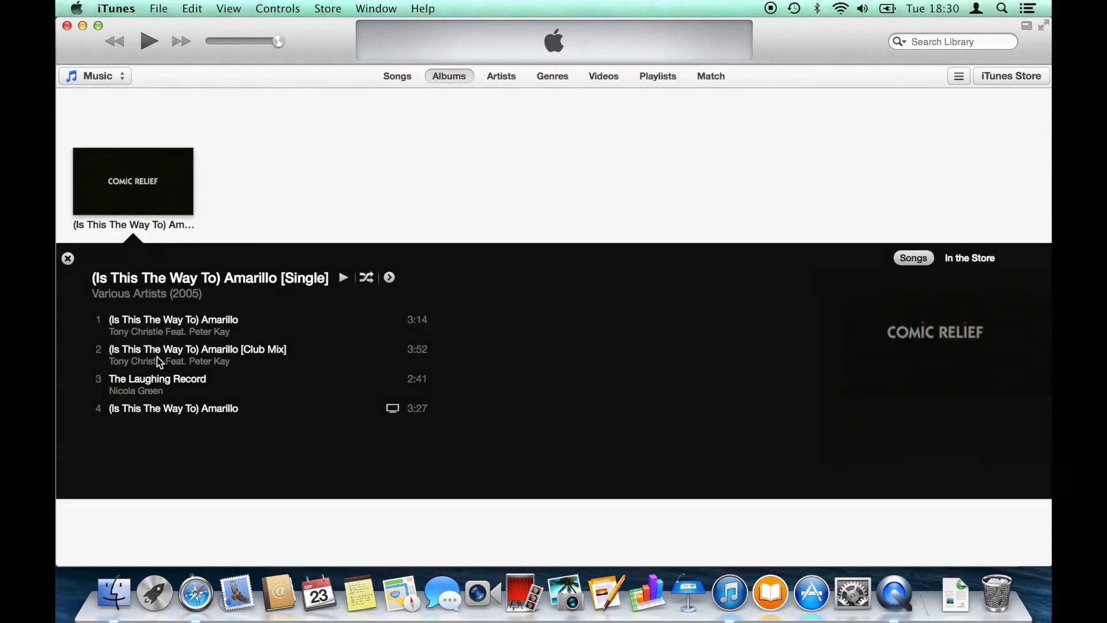
double_click(154, 414)
key(space)
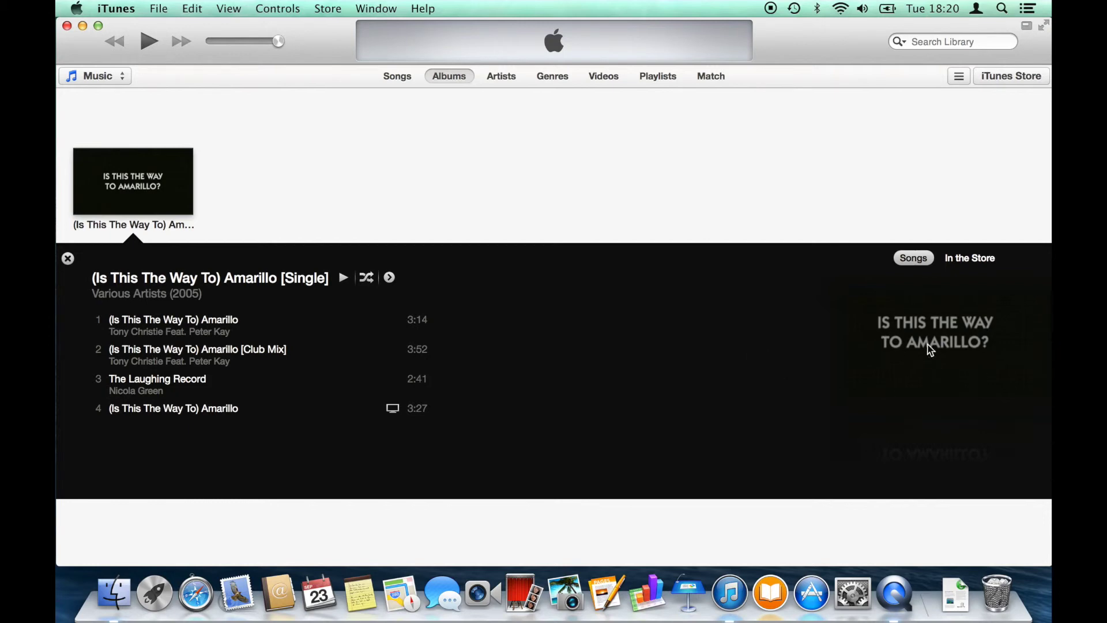
double_click(196, 410)
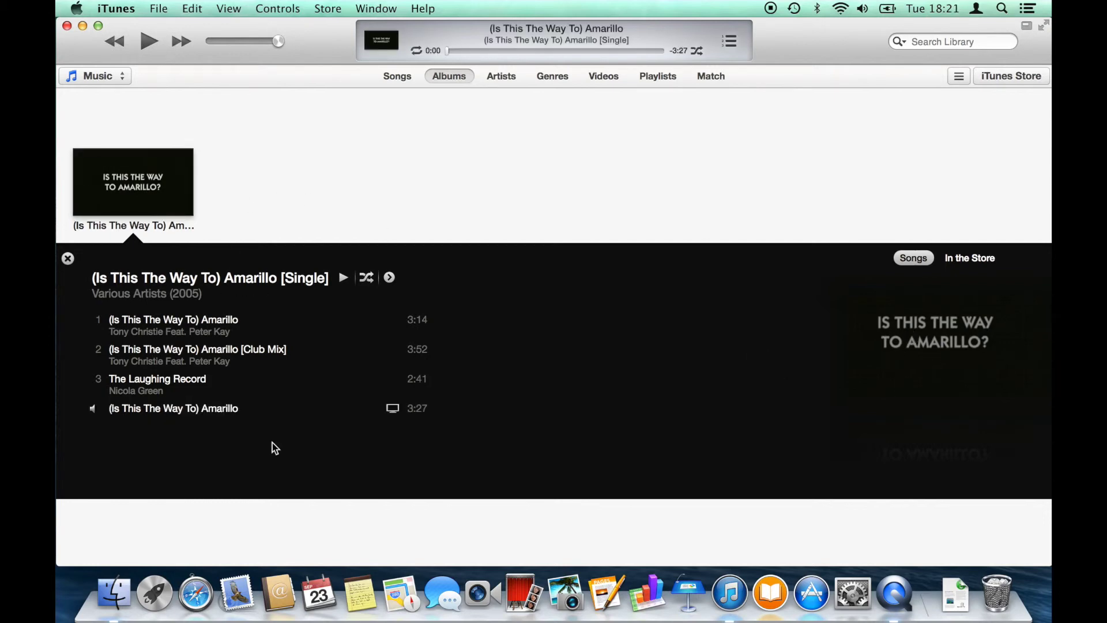
double_click(148, 410)
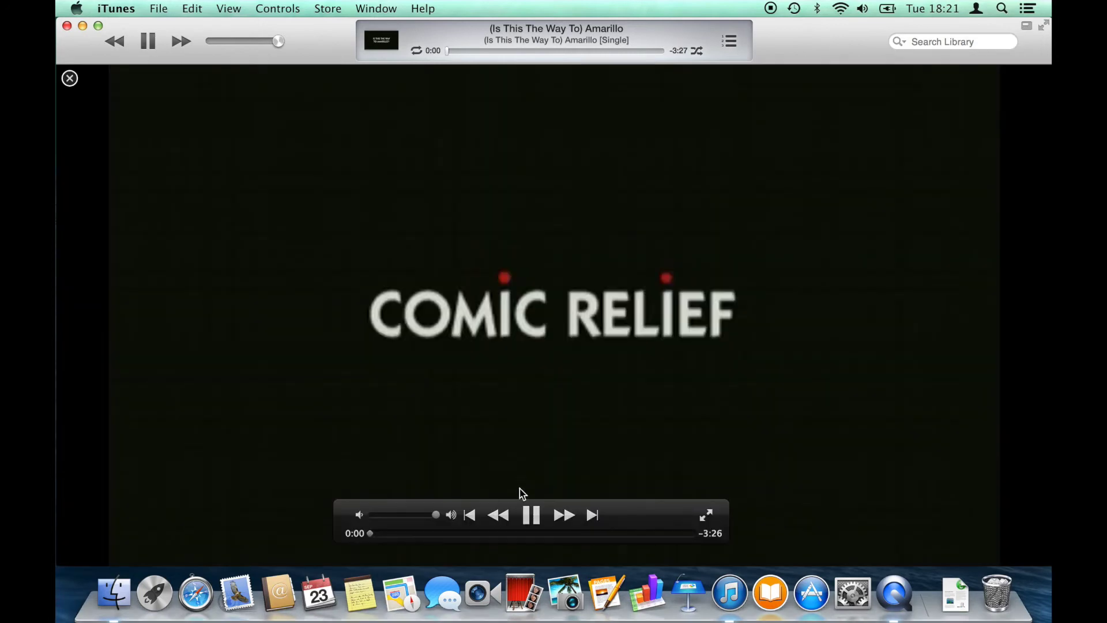
Step: Pause at 3:11, set that frame as the poster frame, and close the viewer
click(531, 515)
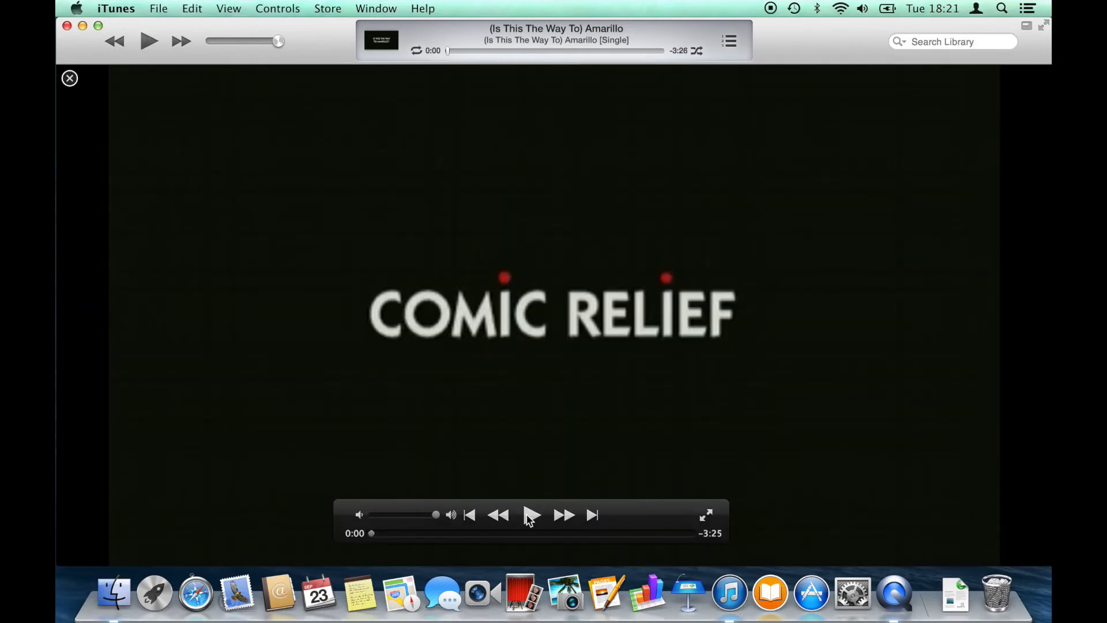
click(669, 533)
right_click(548, 316)
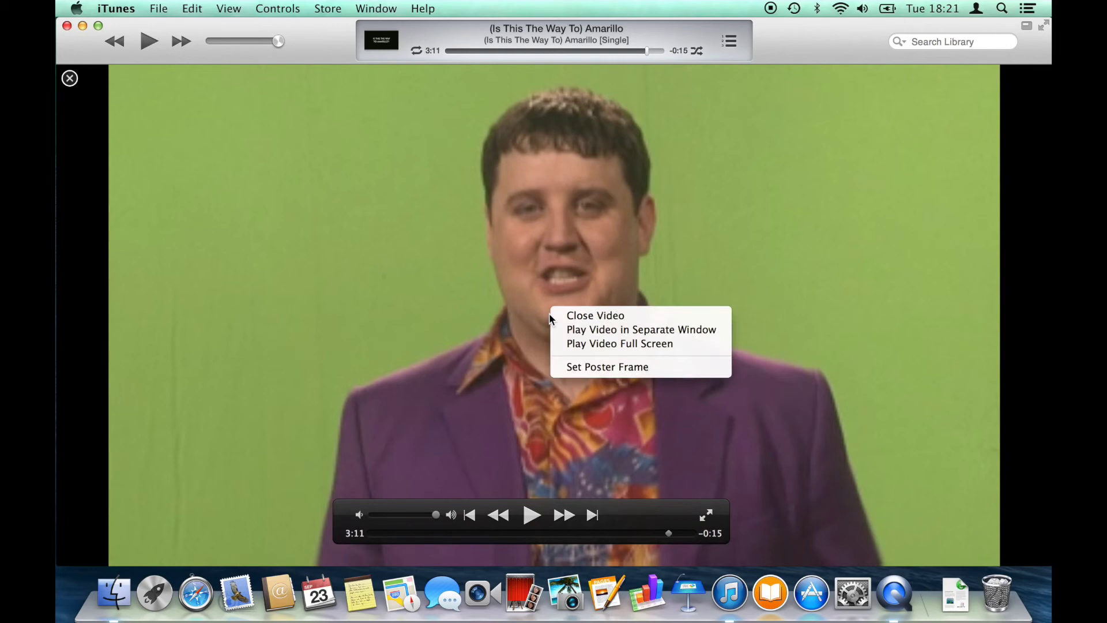
click(607, 367)
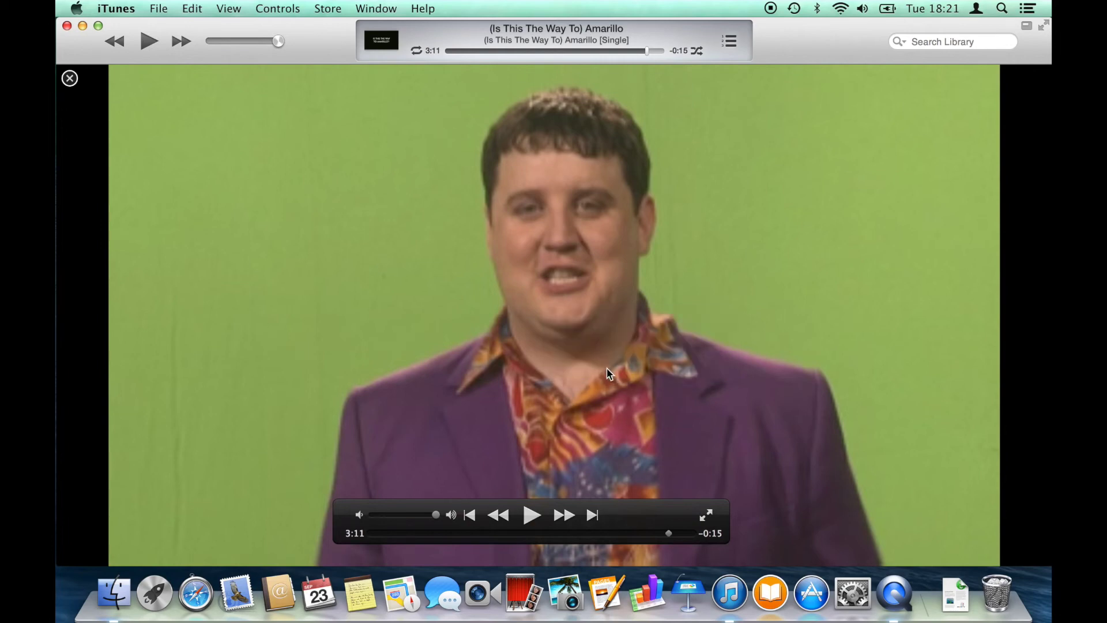
click(71, 78)
click(300, 247)
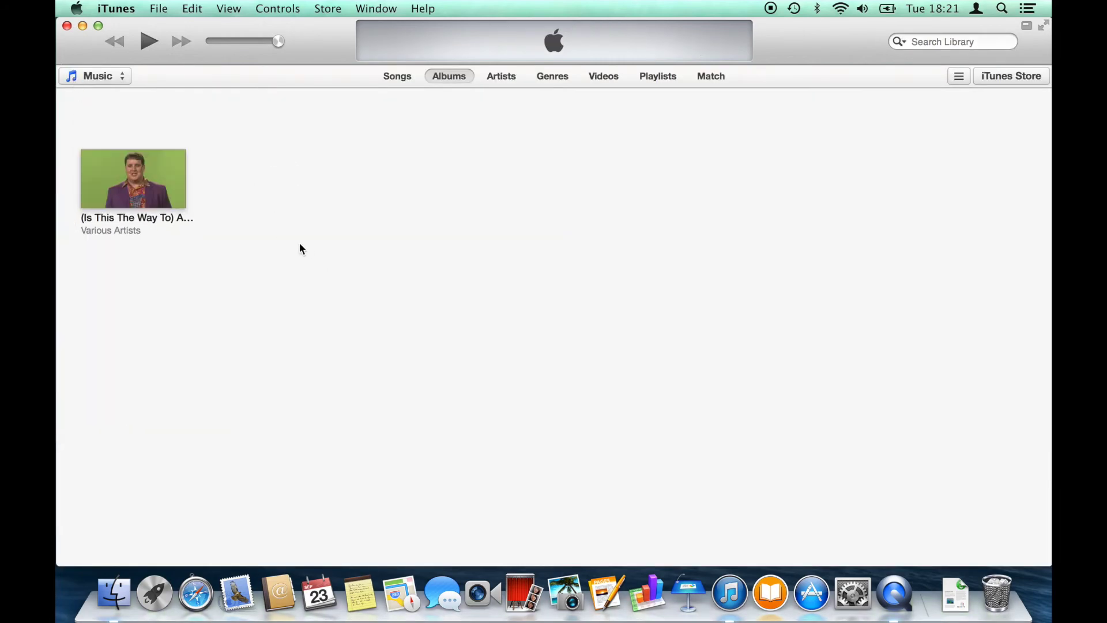
click(167, 165)
click(217, 411)
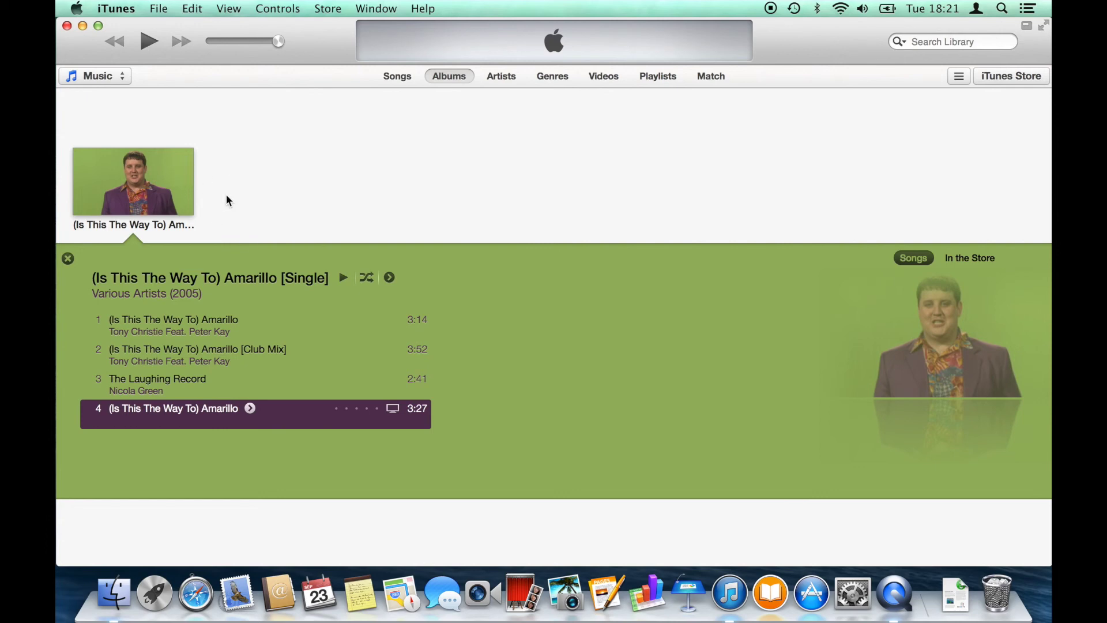
click(164, 132)
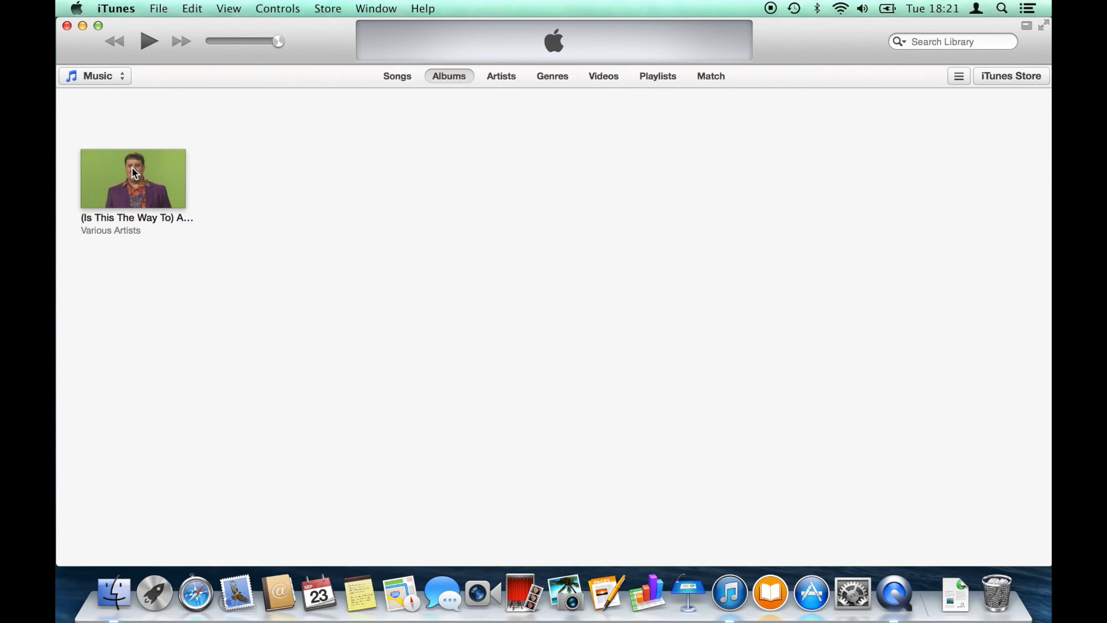
click(136, 173)
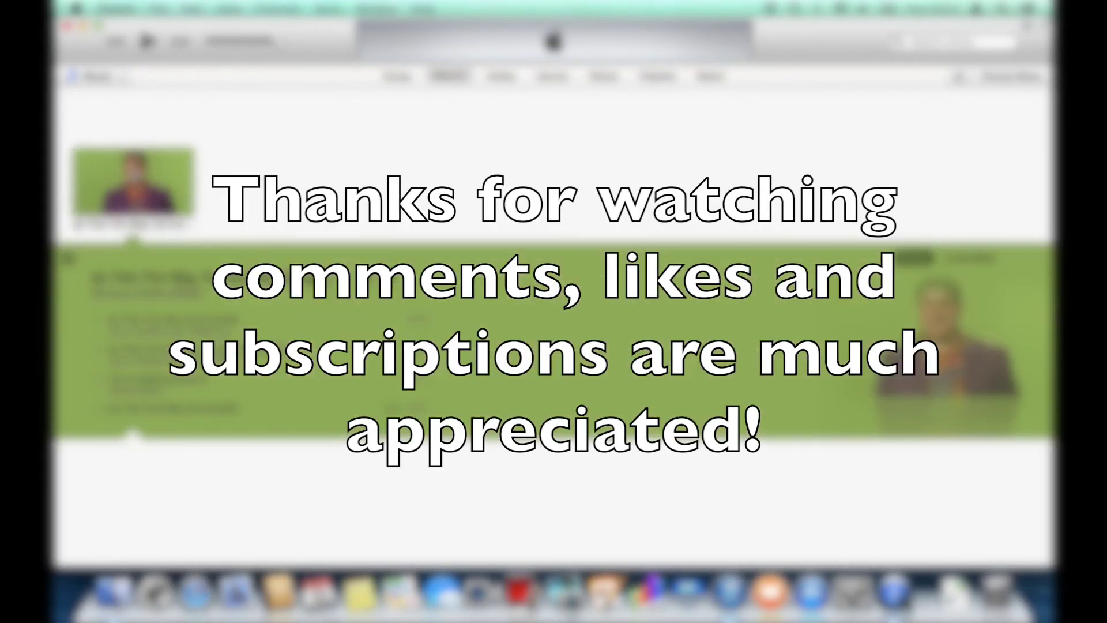